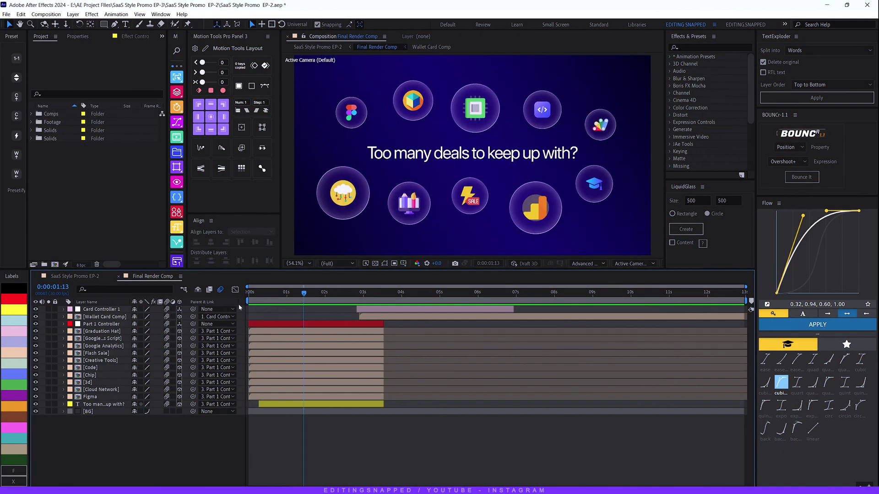
- Hide every layer, then show and select only the BG gradient layer near the comp start
left_click_drag(35, 310, 36, 411)
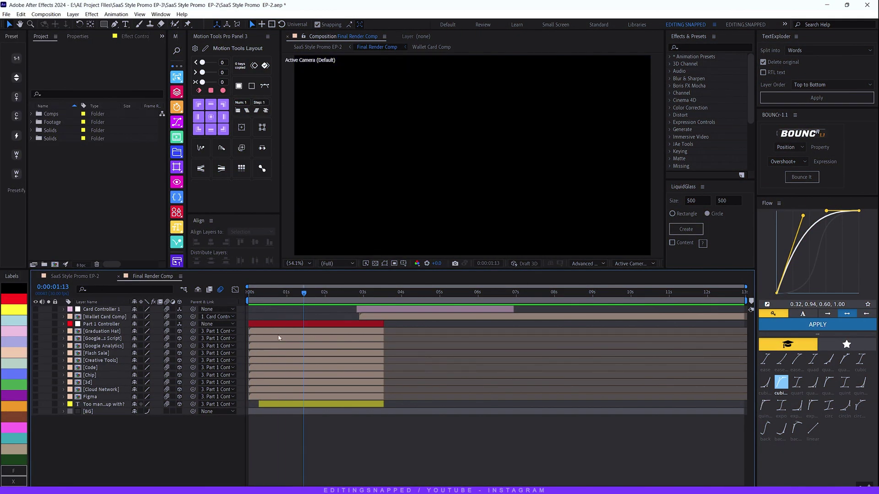
left_click(290, 297)
left_click_drag(289, 296, 252, 296)
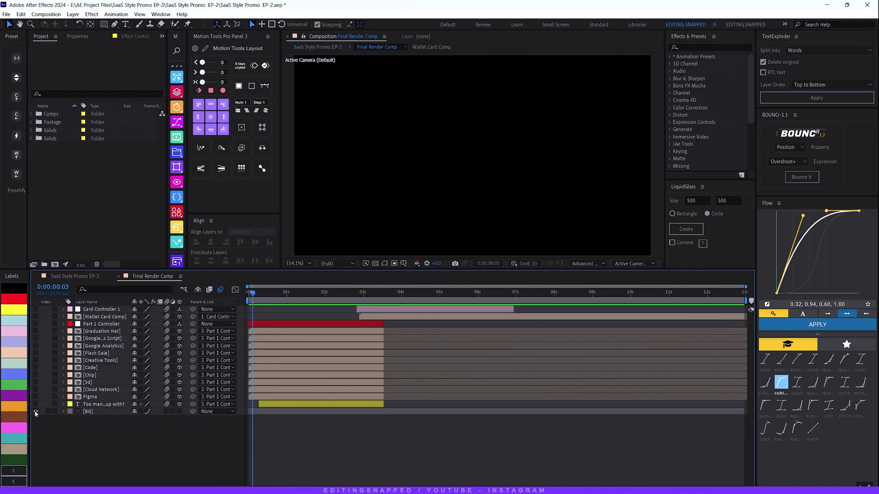
left_click(35, 412)
left_click(100, 412)
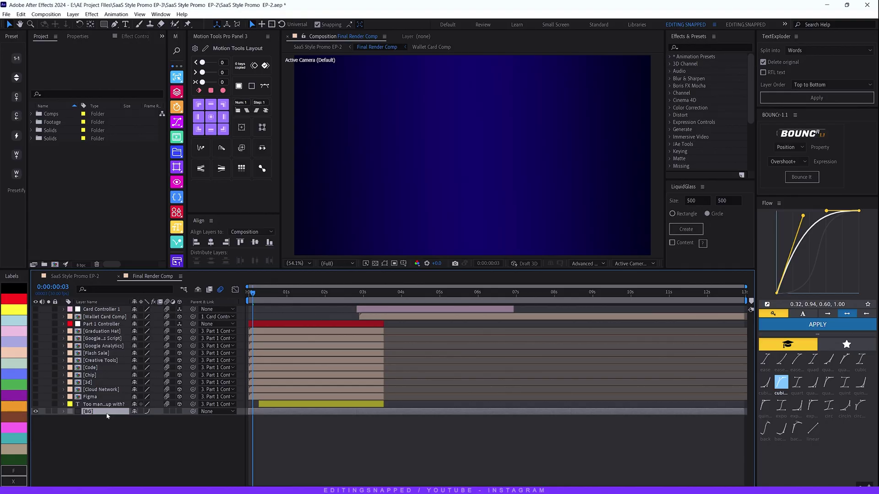
- Inspect the BG layer's Gradient Overlay colours in the gradient editor and accept them
left_click(64, 412)
left_click(70, 427)
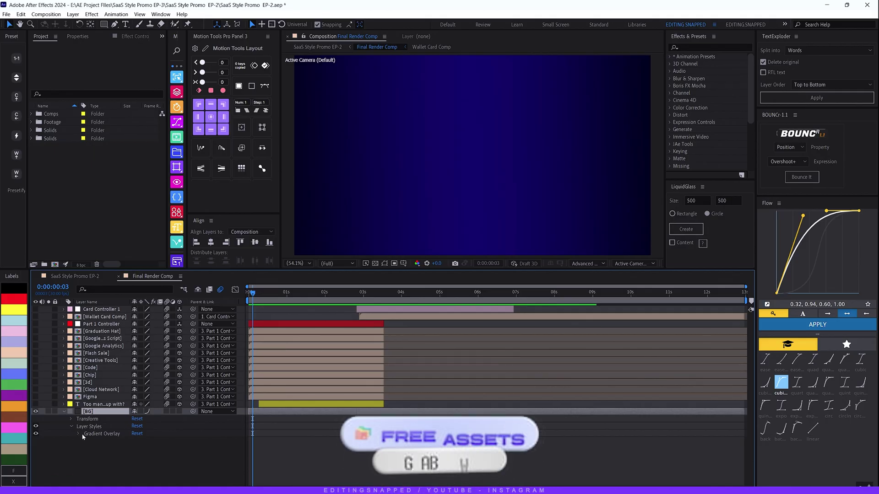
left_click(79, 434)
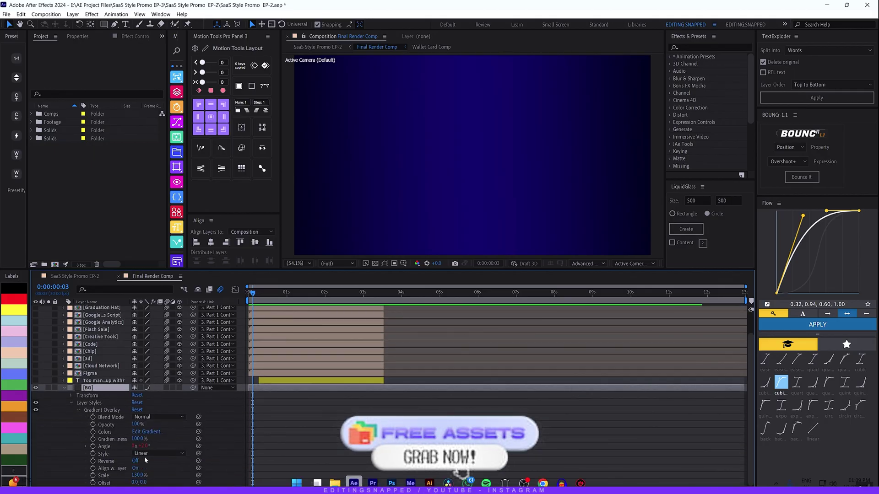
left_click(147, 432)
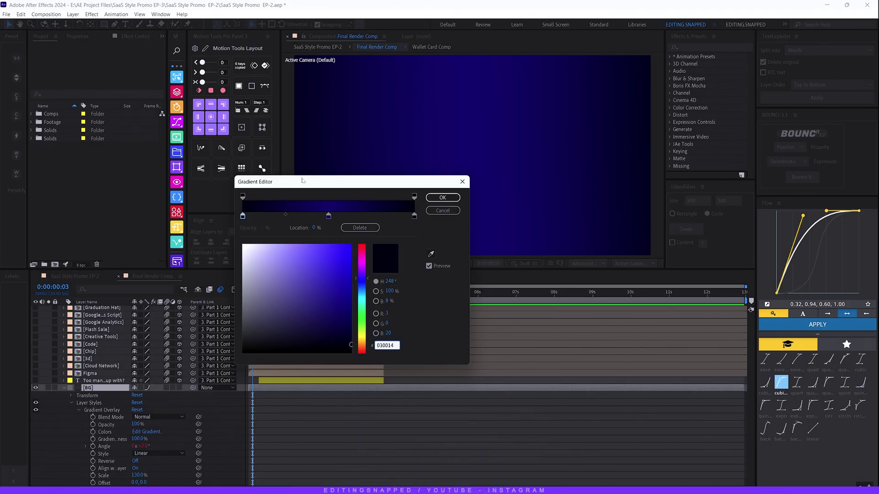
left_click_drag(307, 183, 214, 122)
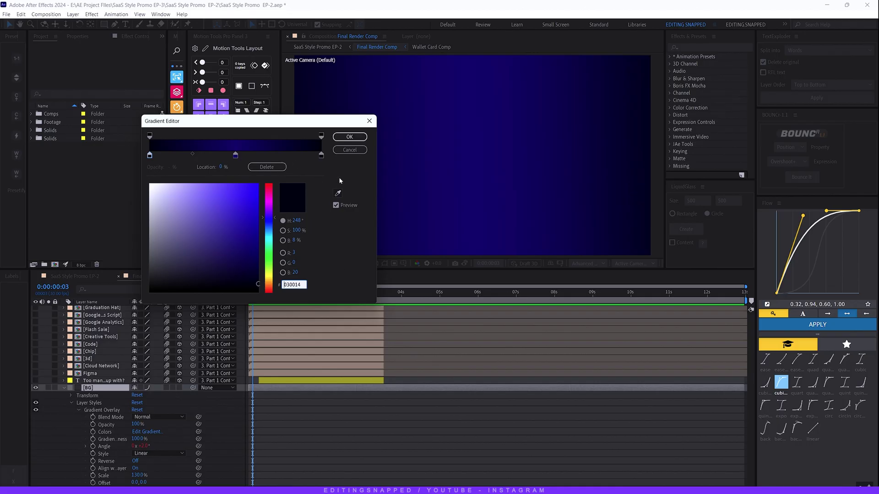
left_click(349, 137)
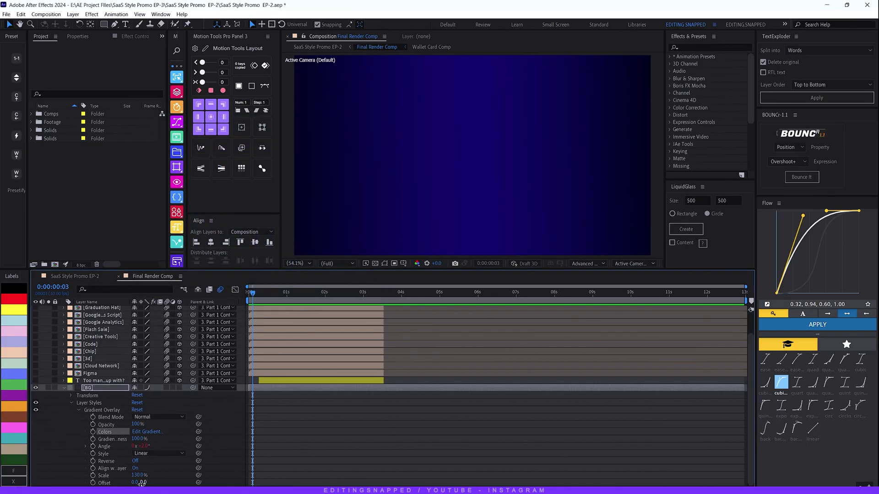
- Check the Angle's time*20 expression, scrub to watch the gradient rotate, then collapse the BG layer
left_click_drag(134, 476, 136, 479)
left_click(86, 446)
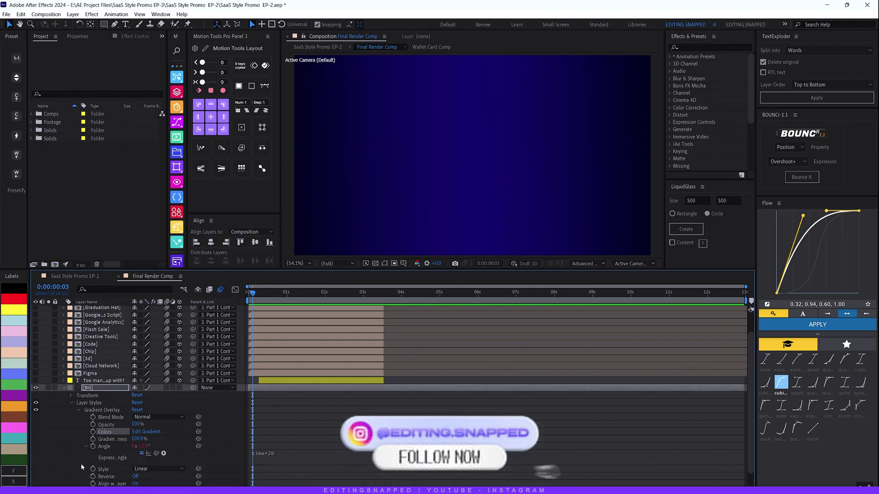
left_click(249, 294)
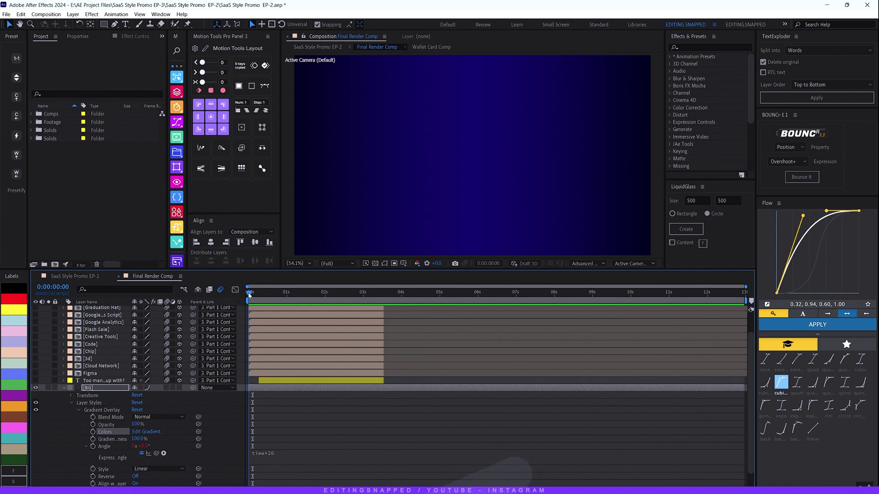
left_click_drag(250, 294, 280, 315)
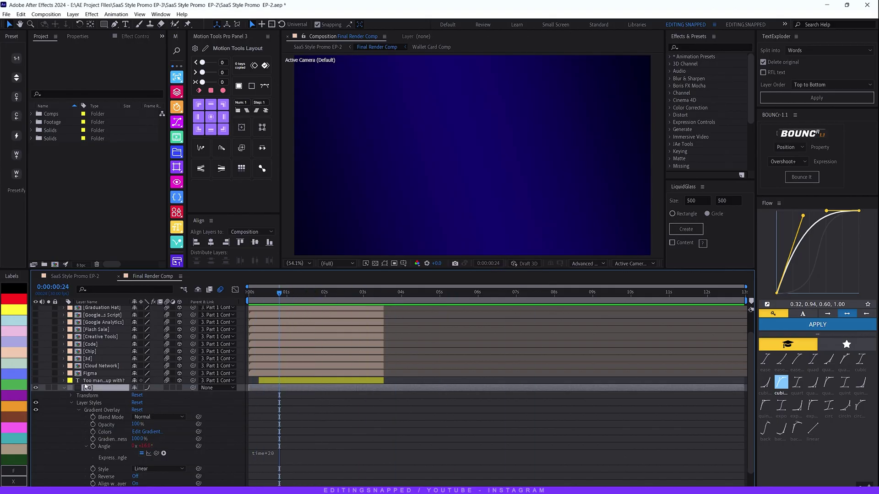
key("ctrl+grave")
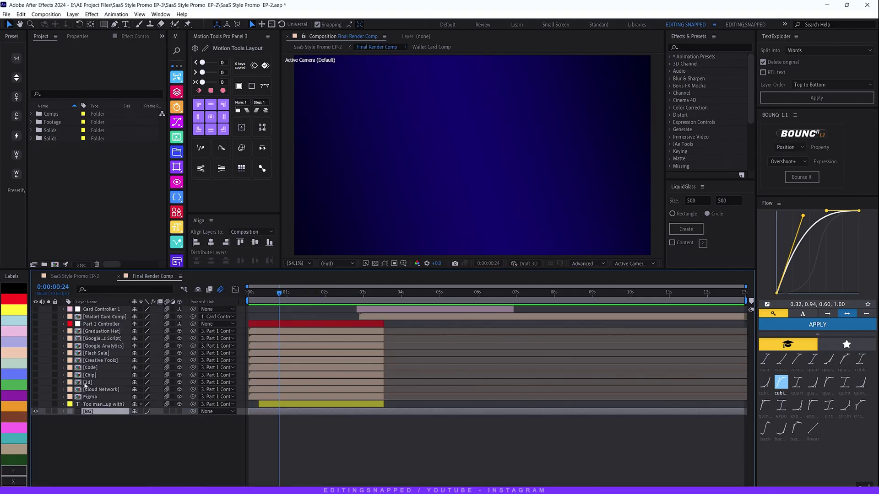
- Show the headline layer, keep the Advanced 3D renderer, and preview its Animator 1 animation
left_click(36, 405)
left_click(114, 405)
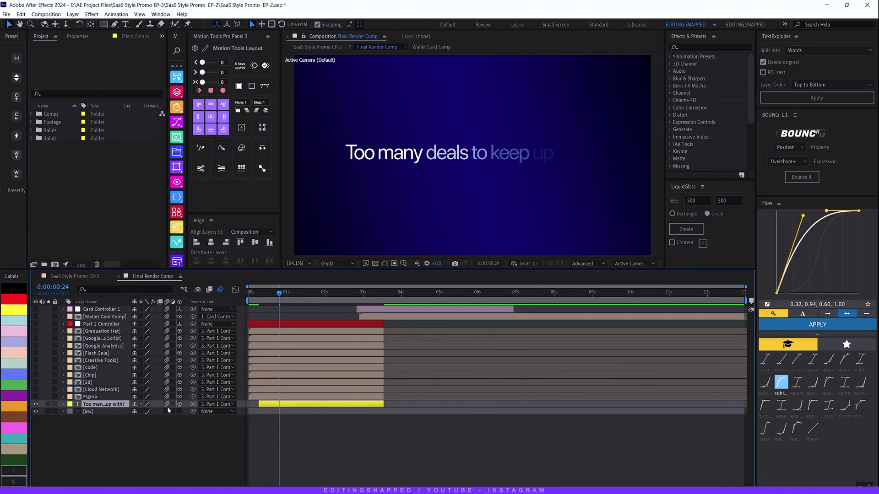
left_click(589, 264)
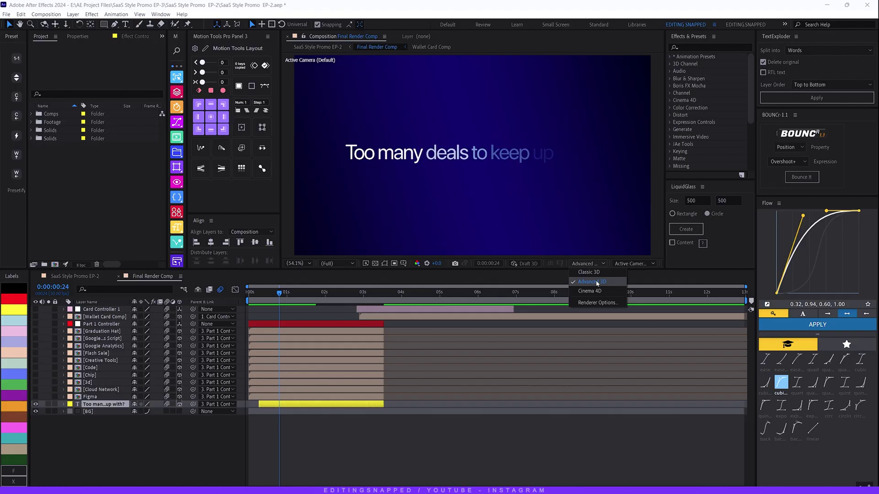
left_click(596, 282)
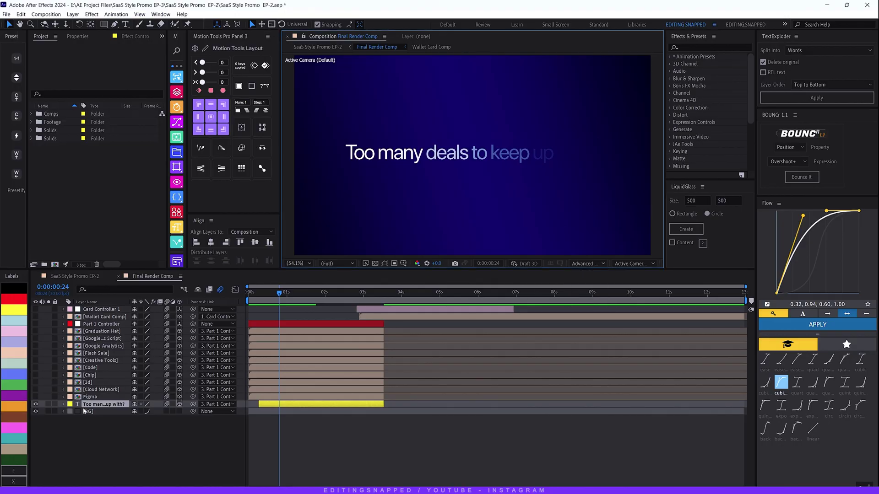
left_click(64, 404)
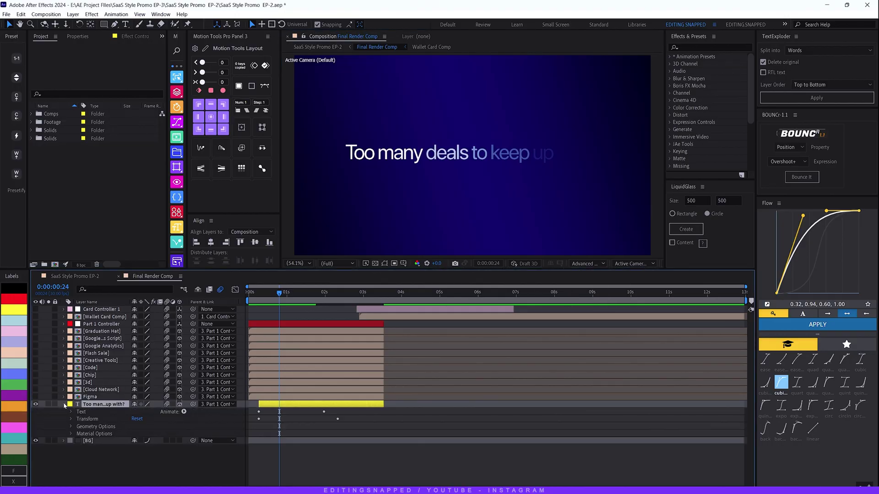
left_click(71, 412)
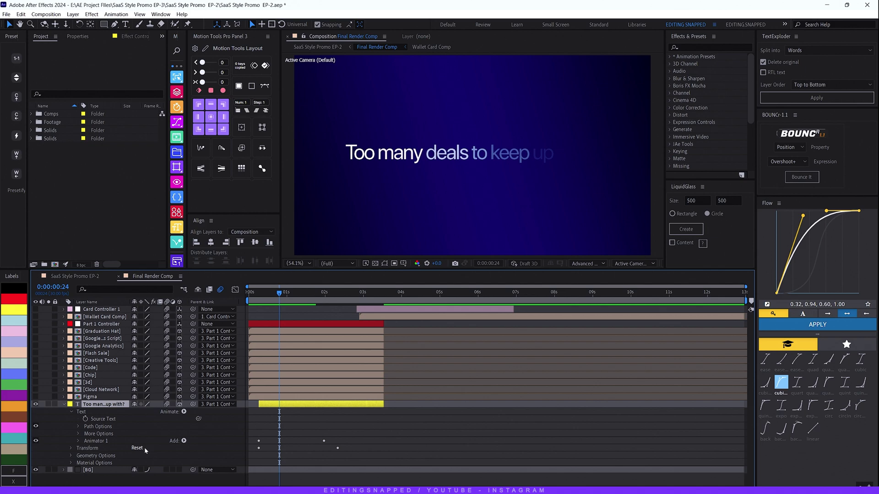
left_click(256, 302)
key("space")
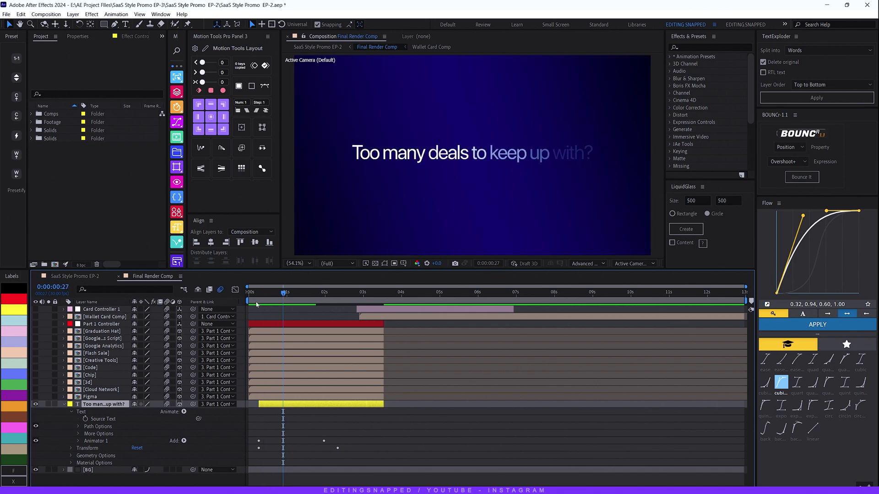
- Add a Blur property to the headline's Animator 1
left_click(184, 413)
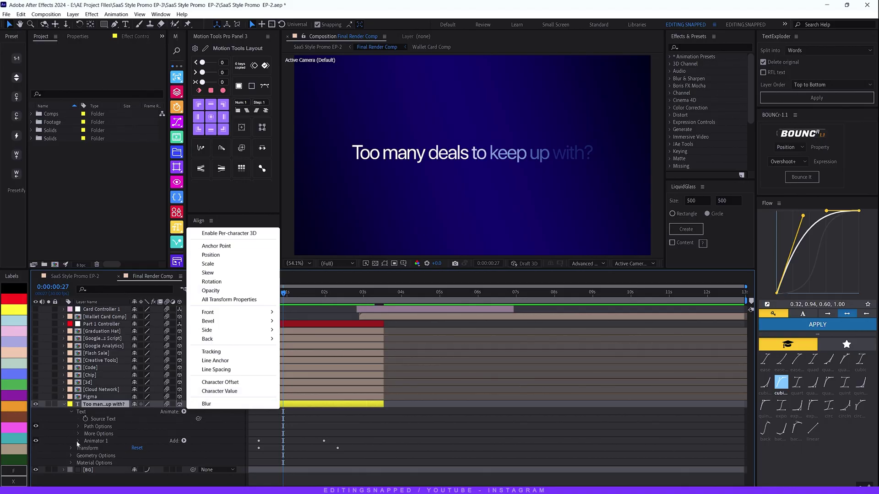
left_click(206, 404)
scroll(83, 444, "down", 2)
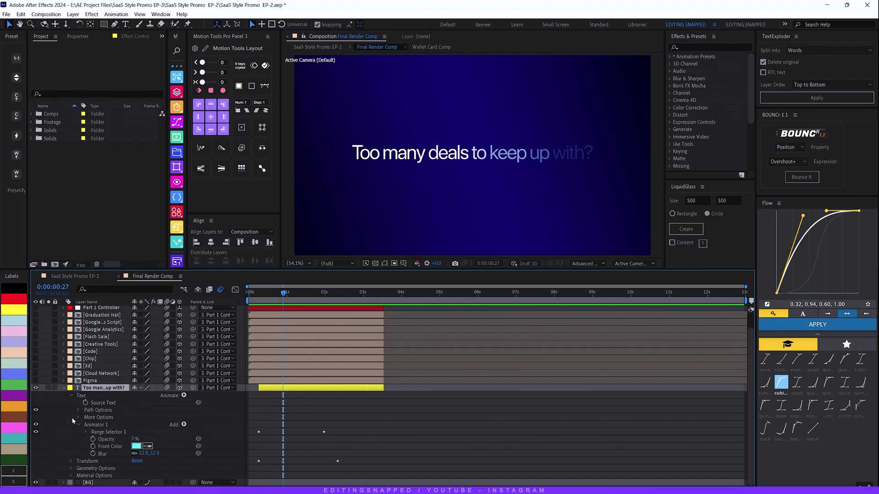
left_click(183, 425)
- Inspect the Front Color property, trying a bluer colour but keeping the cyan one
mouse_move(190, 428)
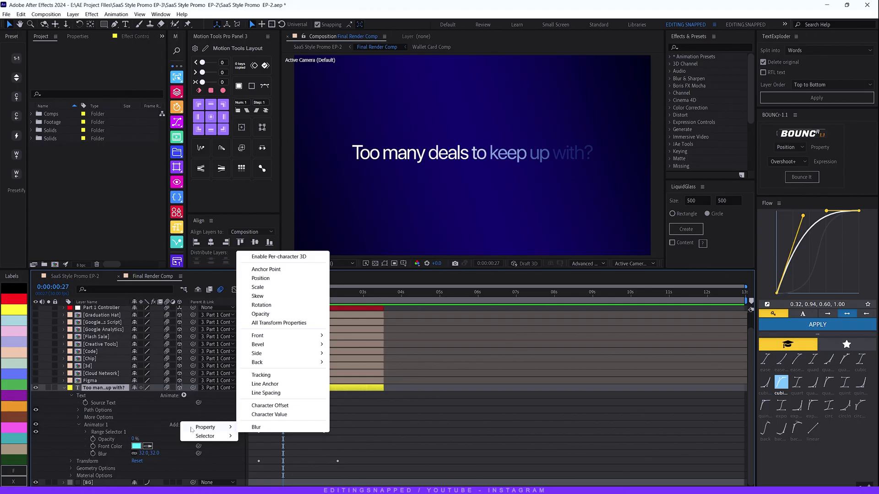
mouse_move(273, 345)
mouse_move(341, 335)
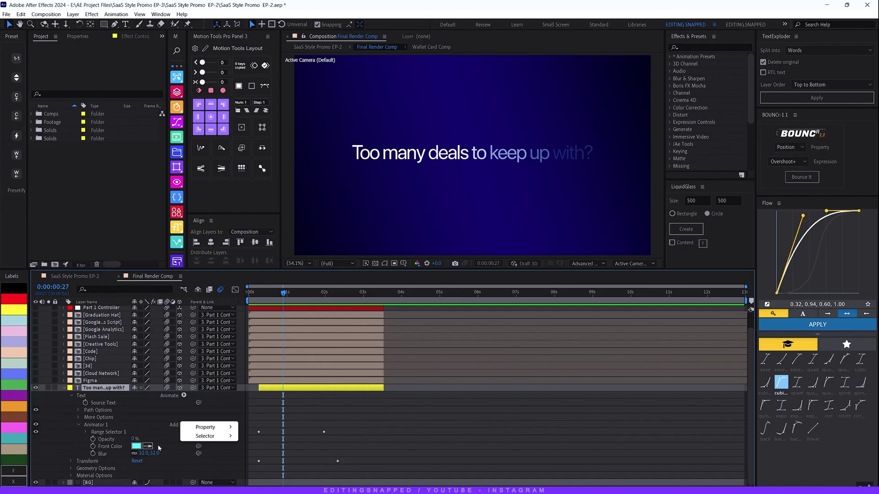
left_click(110, 448)
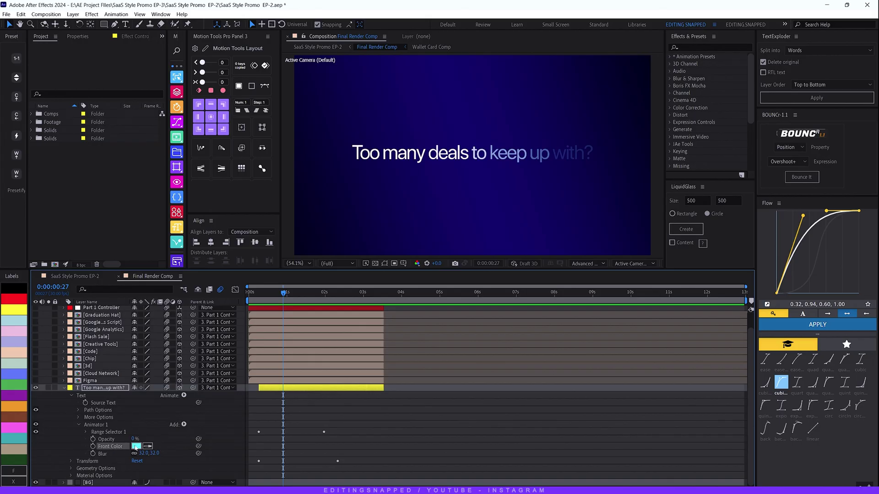
left_click(136, 446)
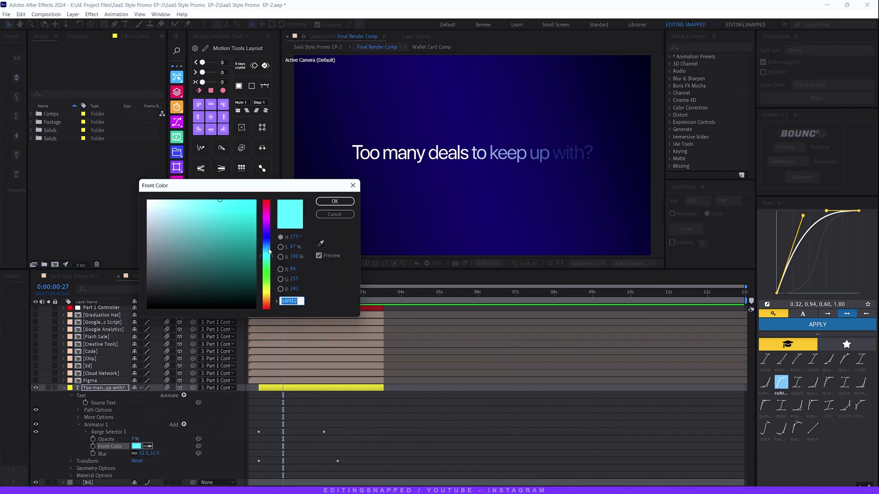
left_click(266, 253)
left_click(343, 215)
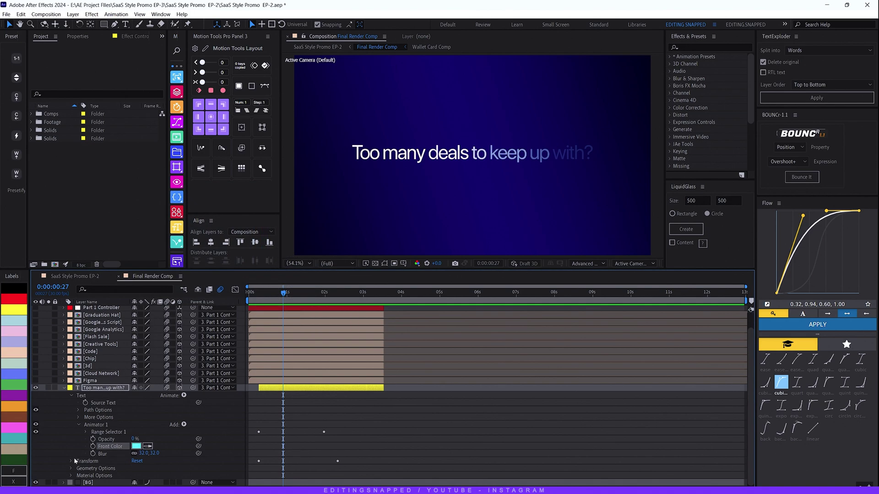
- Open Range Selector 1's Offset and advanced options, then preview the word-by-word headline reveal
left_click(85, 433)
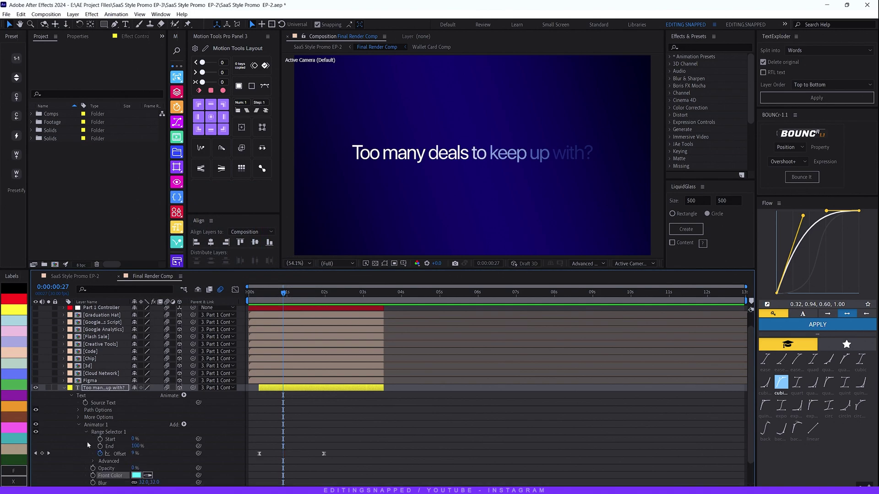
scroll(156, 438, "down", 2)
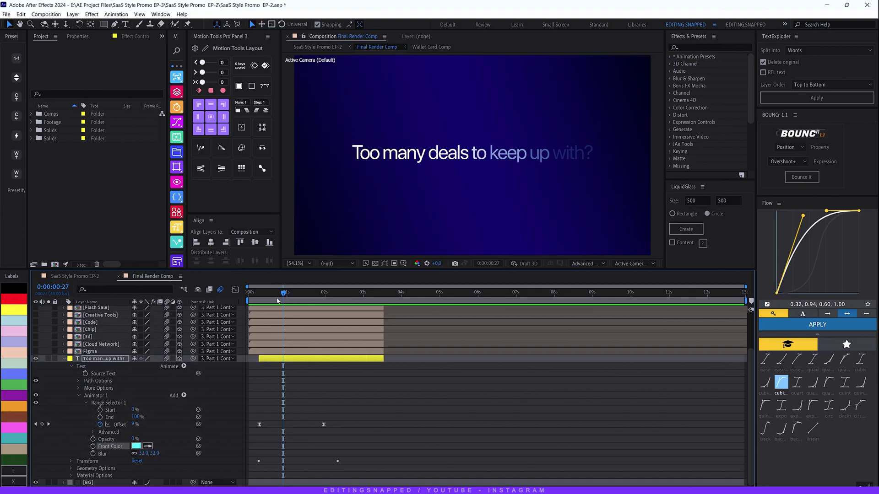
mouse_move(277, 301)
left_mouse_down()
mouse_move(259, 297)
mouse_move(336, 303)
mouse_move(268, 305)
left_mouse_up()
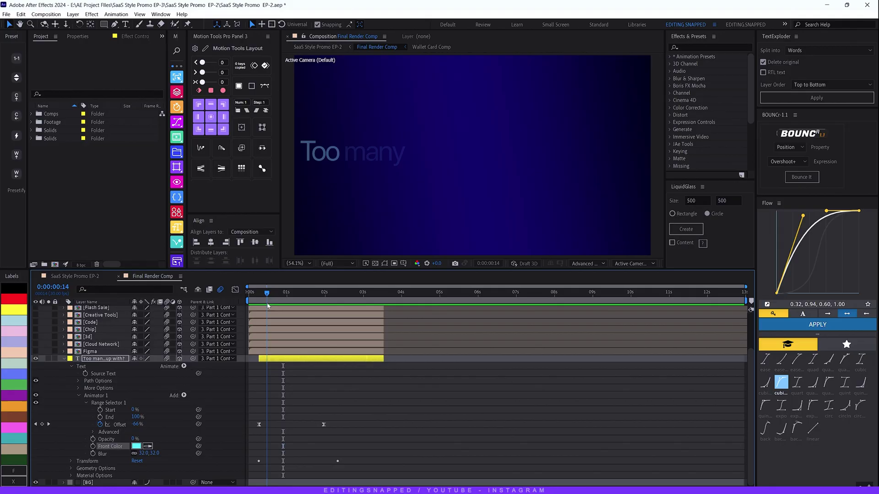
key("space")
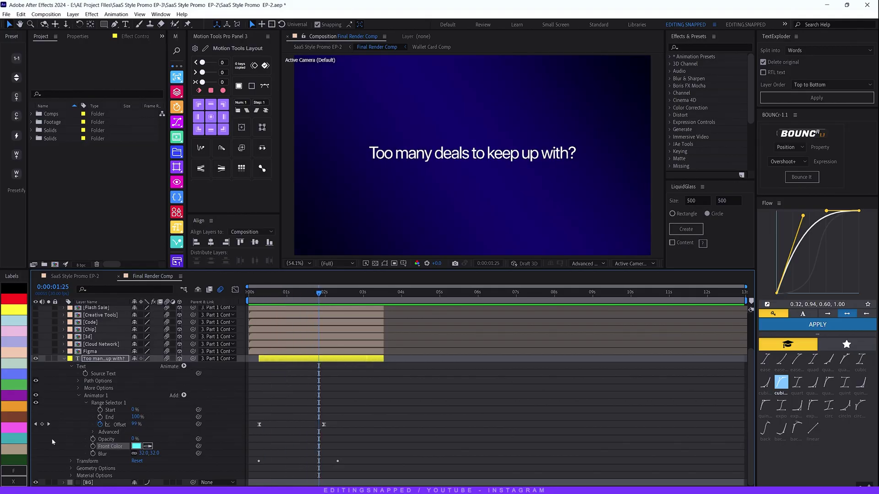
left_click(93, 432)
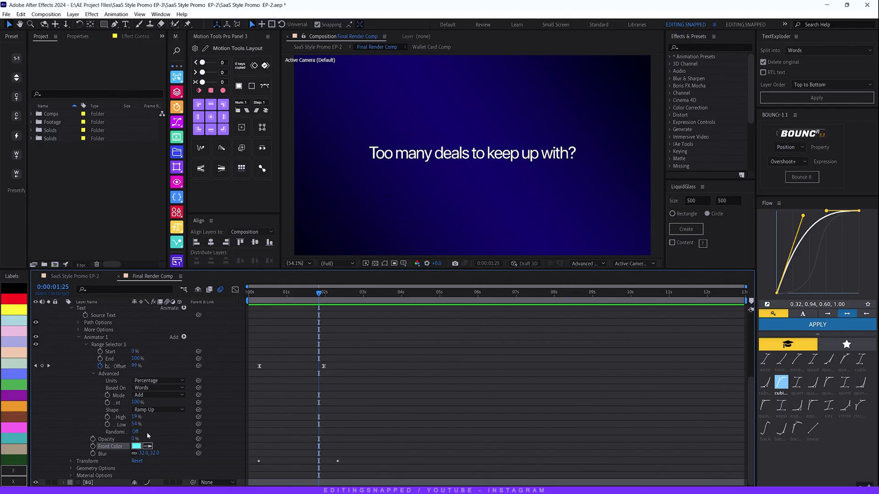
left_click_drag(270, 295, 300, 302)
scroll(97, 389, "up", 5)
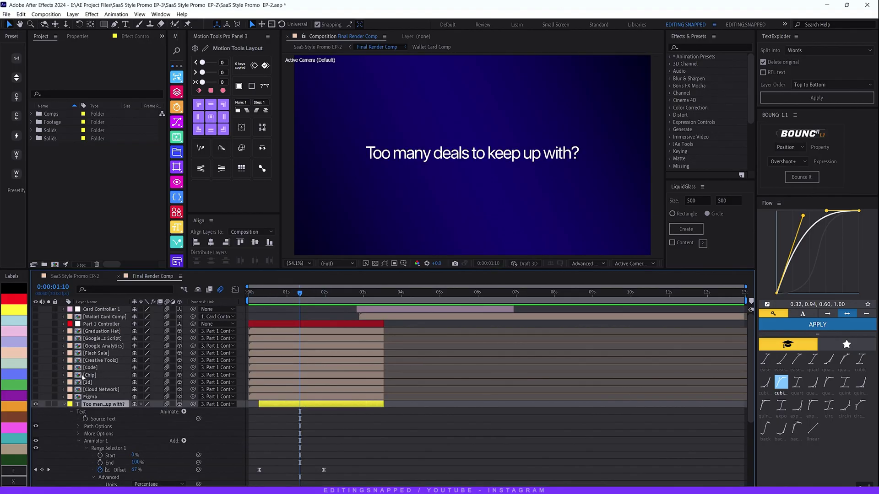
- Show only the headline's keyframed Offset and Position, then scrub and play the fly-in
key("u")
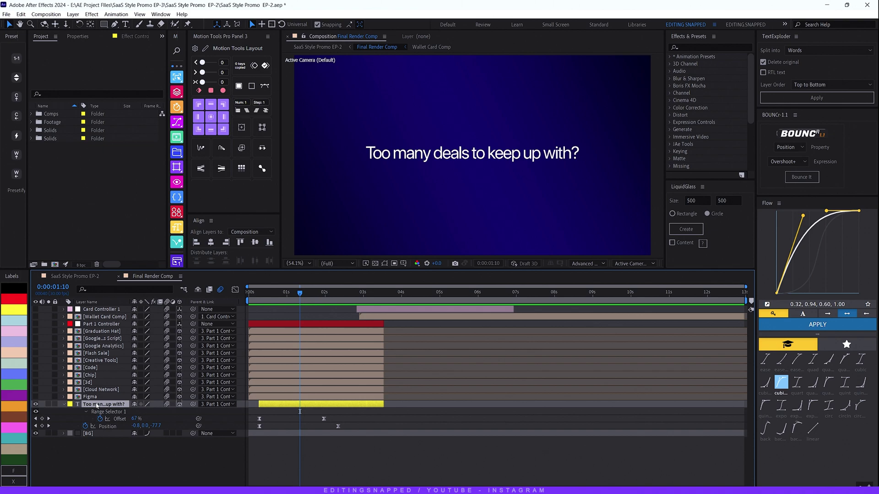
left_click_drag(276, 289, 259, 297)
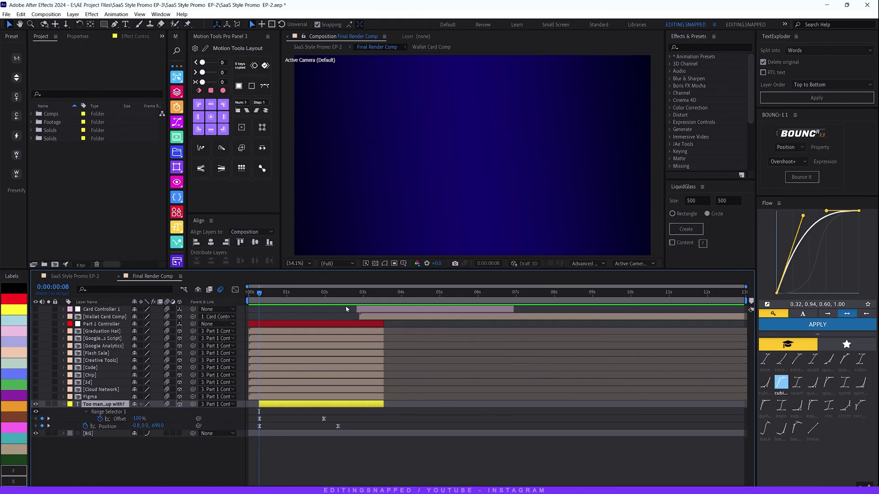
left_click(281, 298)
left_click_drag(281, 298, 260, 300)
left_click_drag(257, 298, 342, 309)
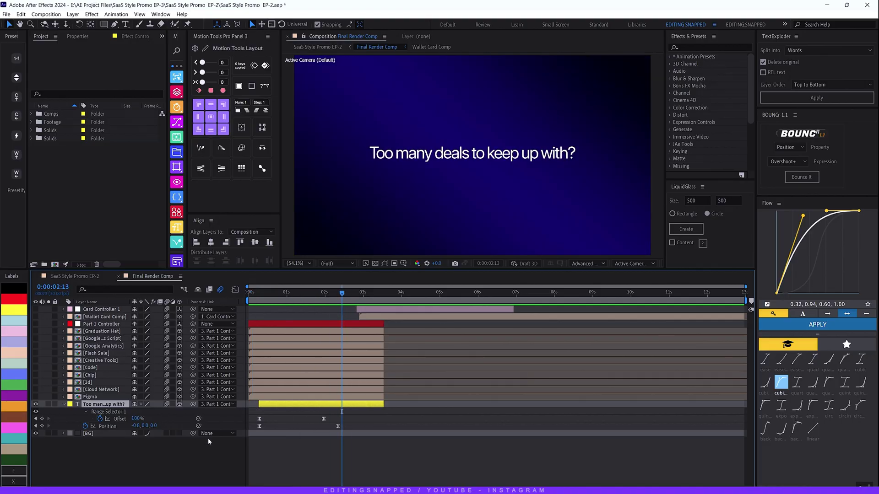
key("space")
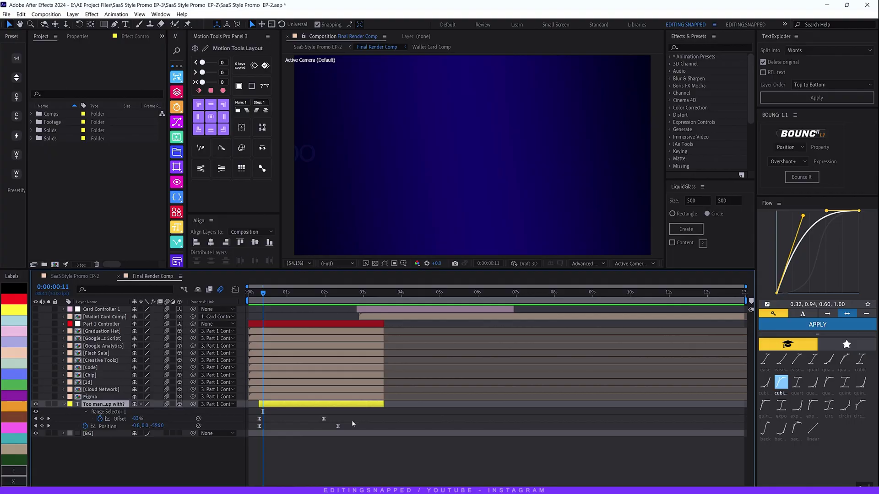
- Check the Offset and Position speed curves, then park at 0:00:02:13 with the headline fully in
left_click_drag(353, 423, 241, 417)
key("shift+F3")
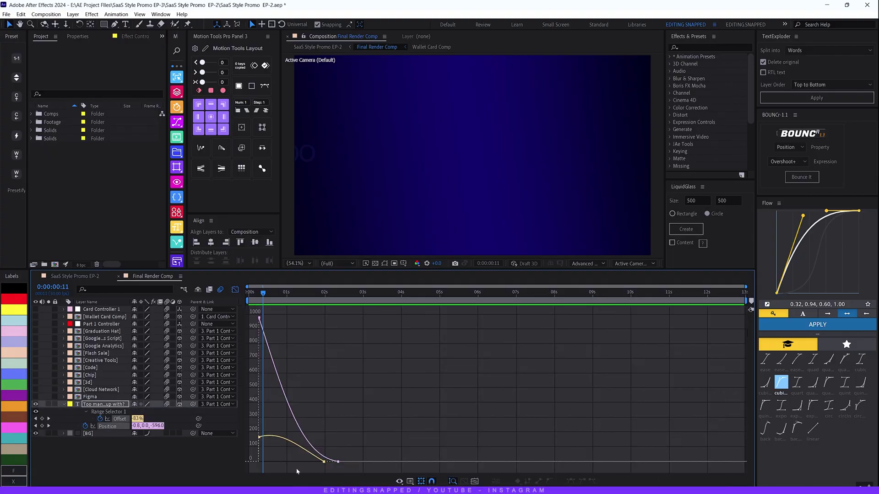
left_click(235, 290)
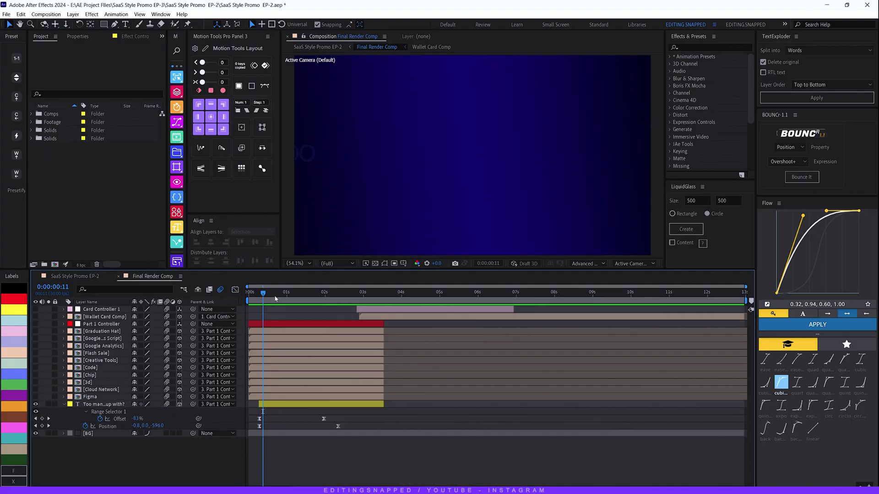
mouse_move(264, 298)
left_mouse_down()
mouse_move(345, 311)
mouse_move(263, 310)
left_mouse_up()
- Turn on the Figma and Graduation Hat through Chip icon layers, then preview the animation
left_click(36, 397)
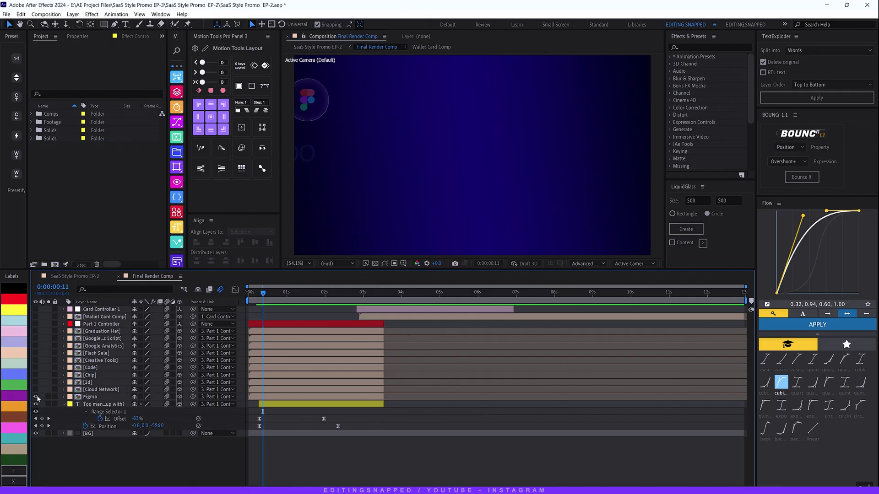
left_click_drag(37, 389, 36, 331)
key("space")
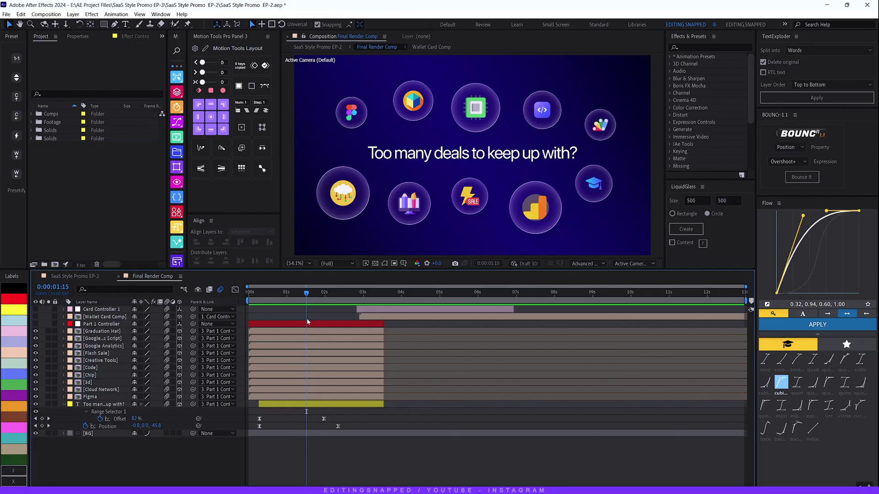
left_click(286, 296)
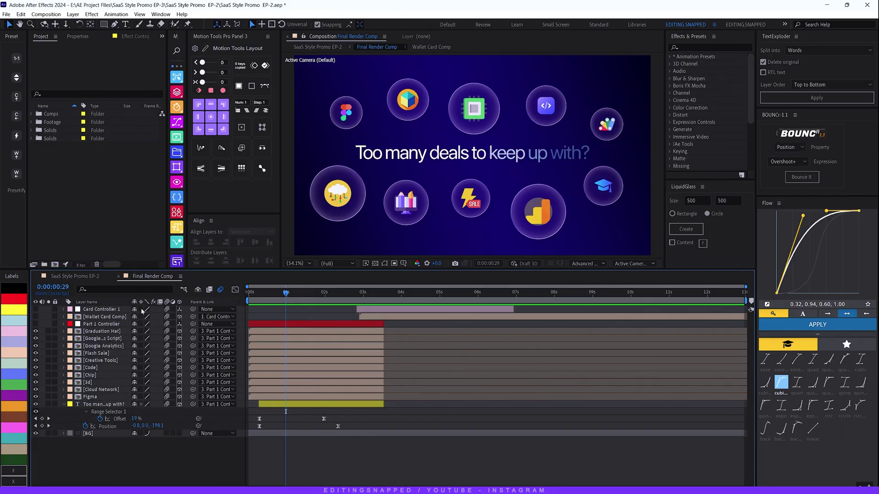
double_click(98, 397)
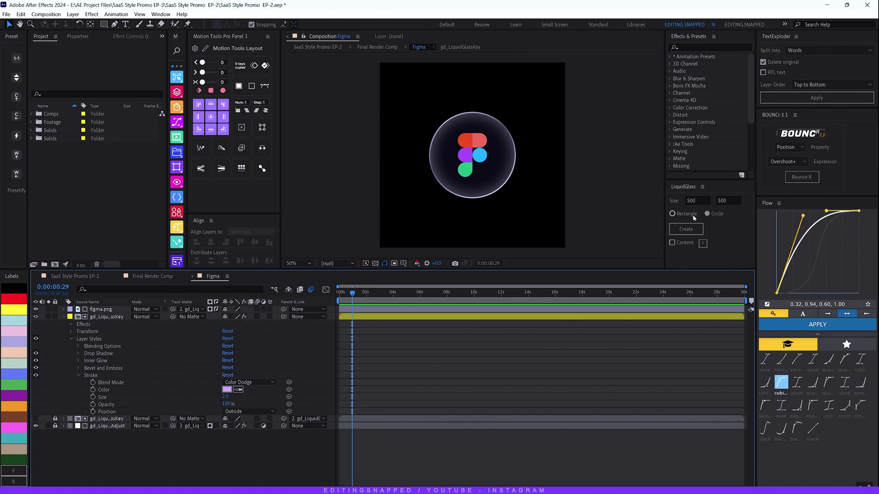
left_click(159, 14)
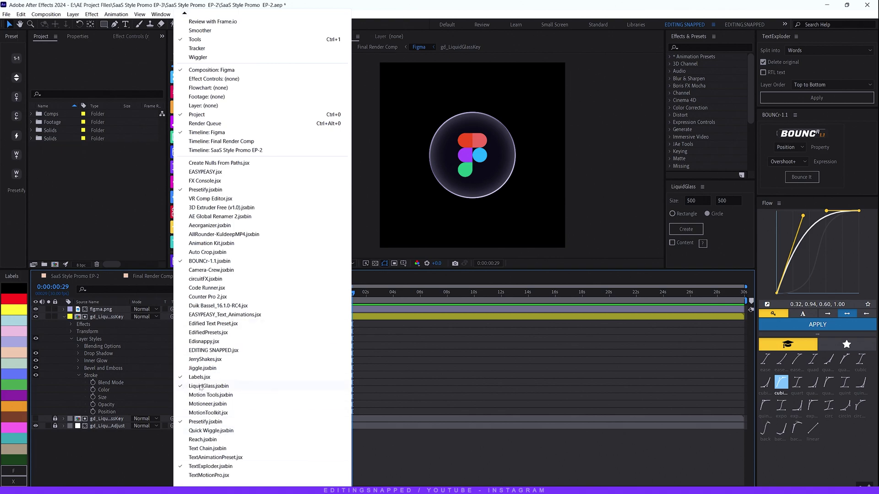
left_click(830, 154)
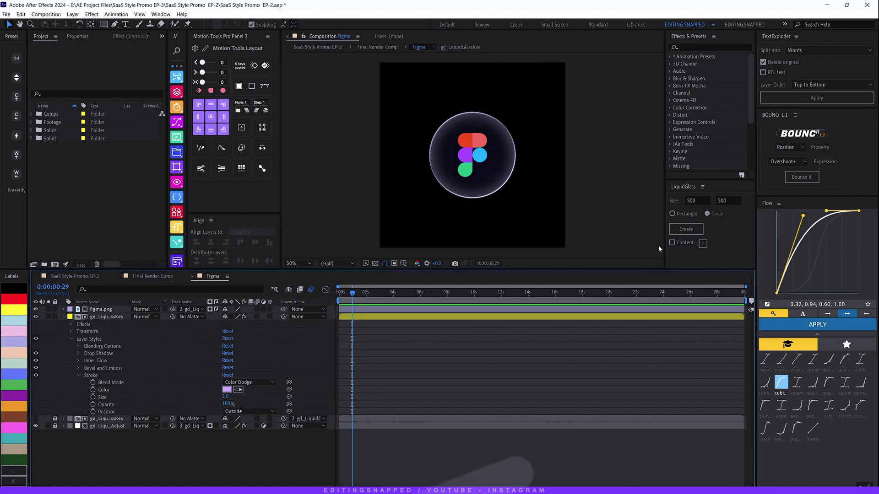
left_click(688, 201)
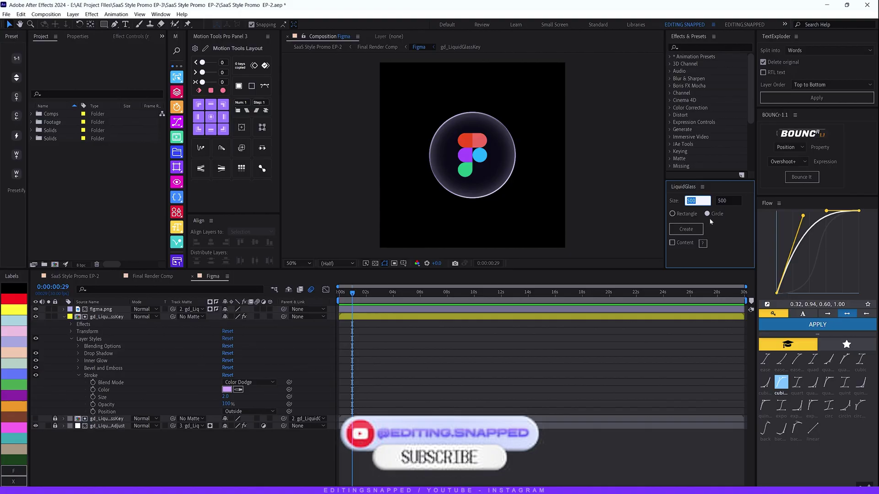
left_click(686, 229)
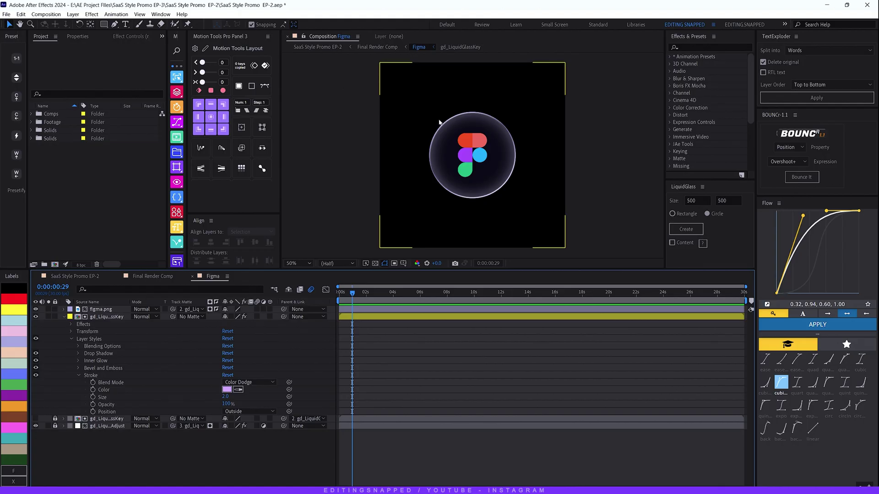
left_click(473, 140)
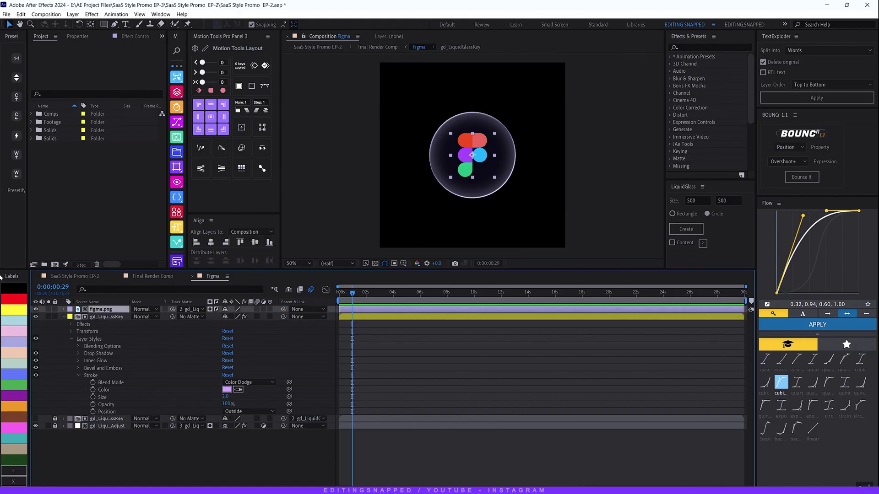
left_click(36, 310)
left_click(35, 310)
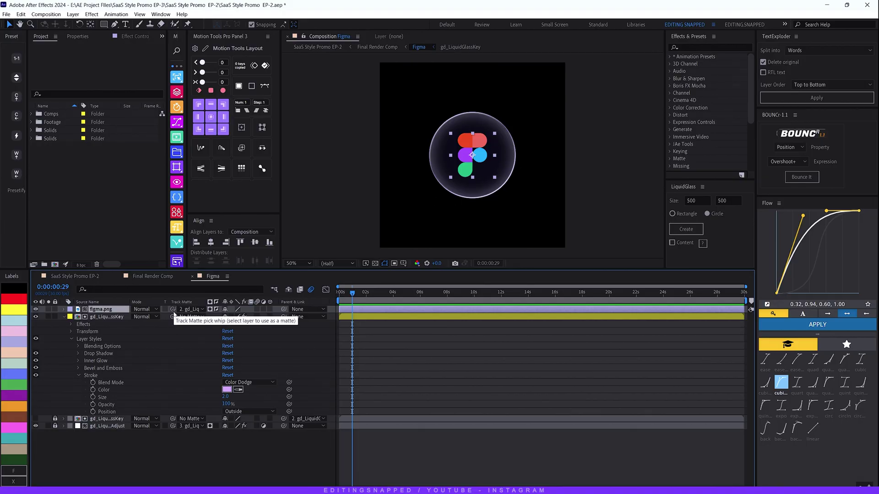
left_click(113, 316)
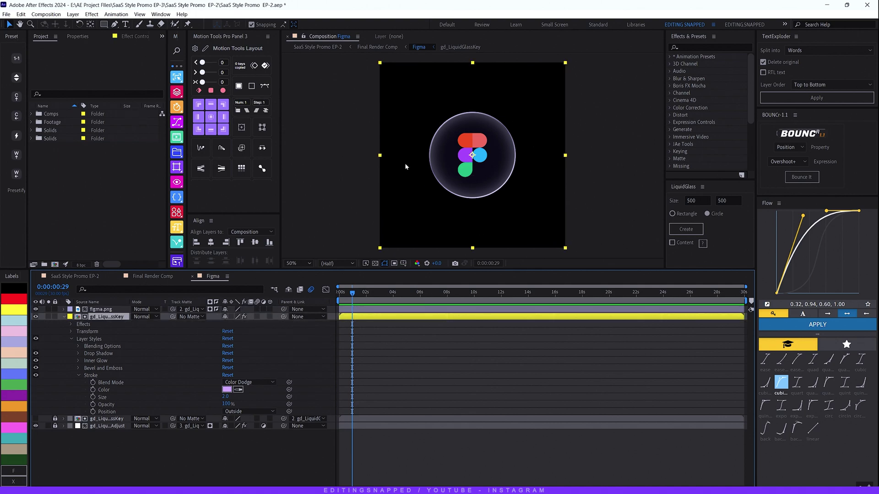
left_click(227, 390)
key("Return")
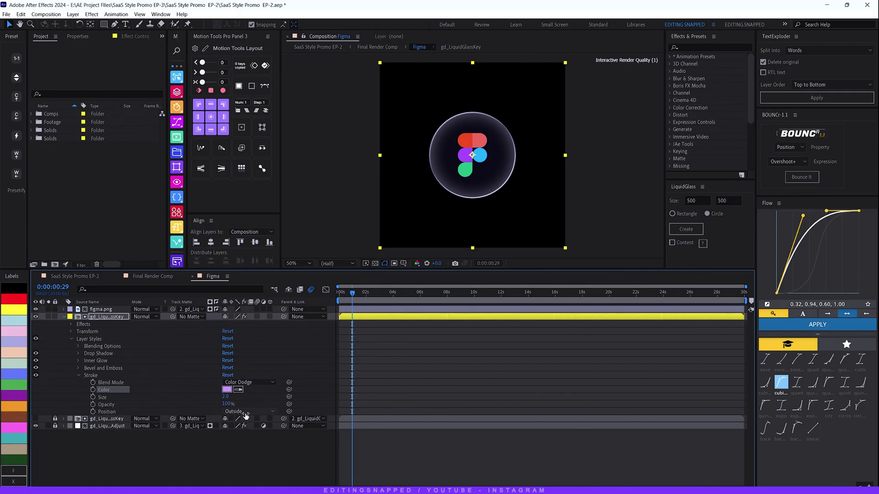
left_click(240, 383)
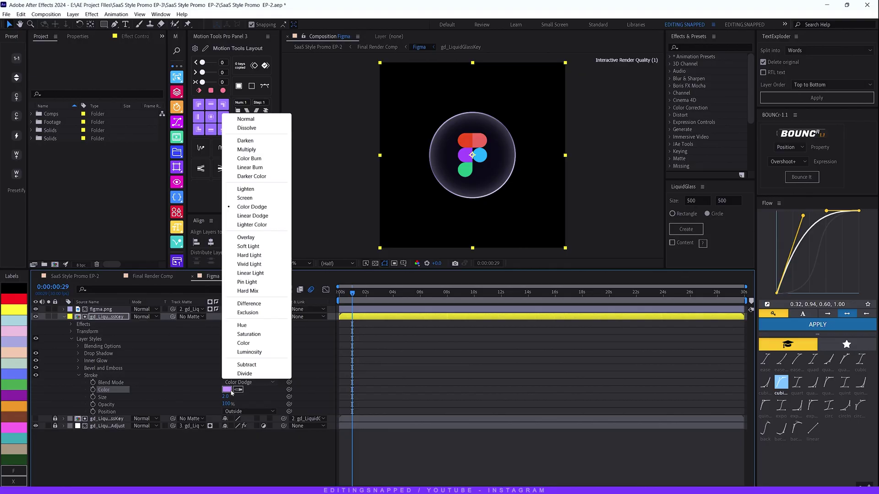
key("Escape")
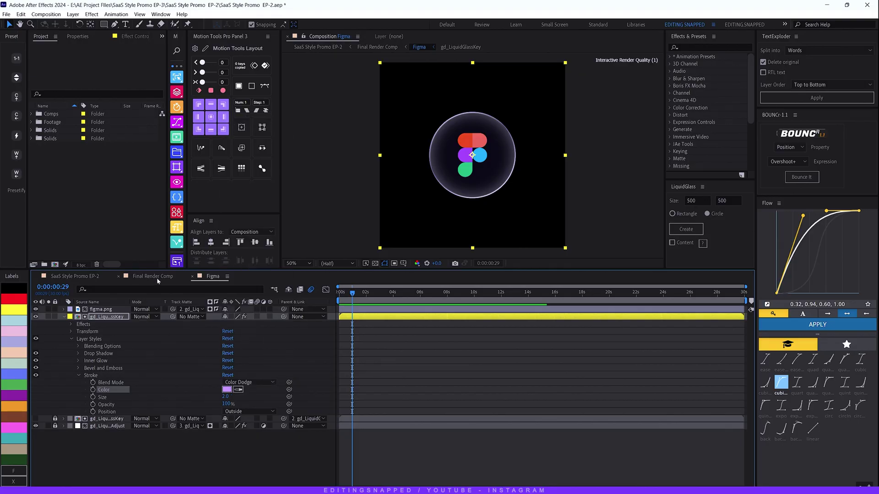
left_click(105, 318)
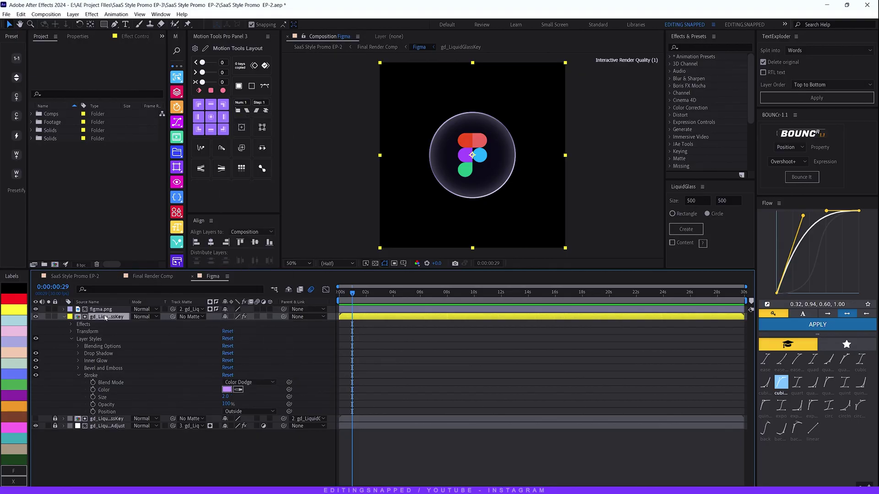
left_click(159, 278)
left_click(213, 277)
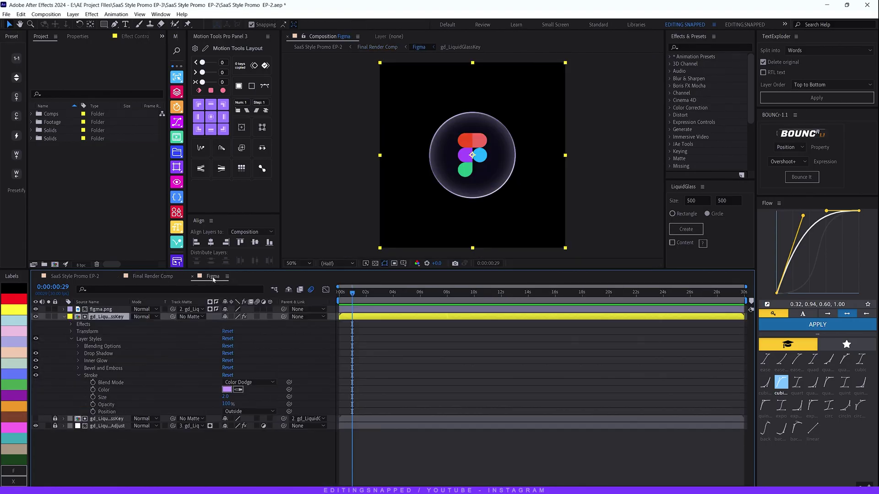
left_click(149, 277)
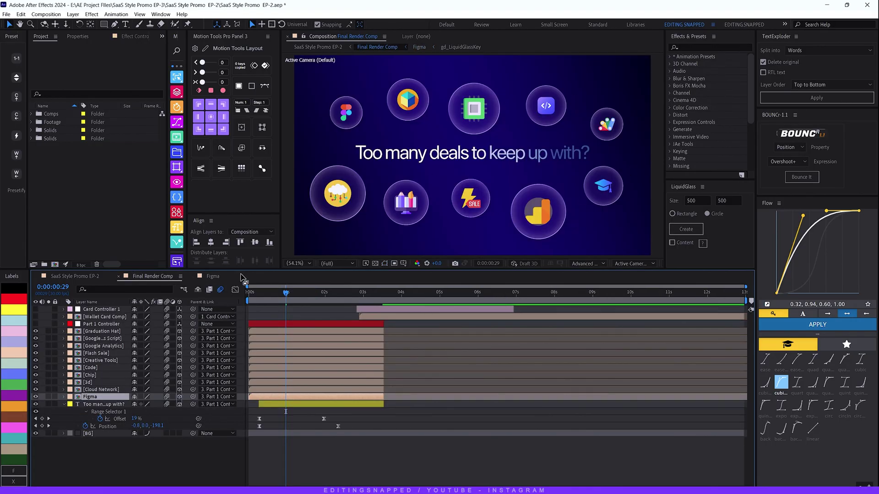
- Look inside the Figma precomp at its figma.png layer, then return to the Final Render Comp
left_click(213, 277)
left_click(149, 277)
double_click(90, 396)
left_click(104, 310)
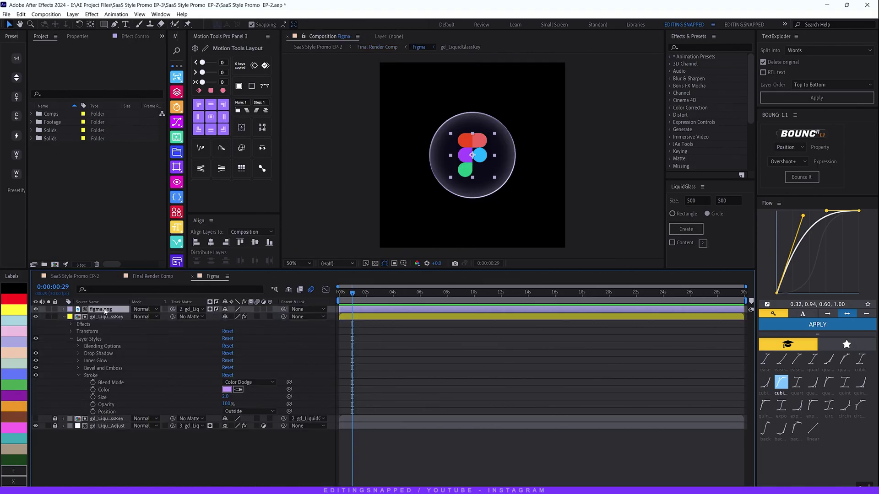
left_click(153, 276)
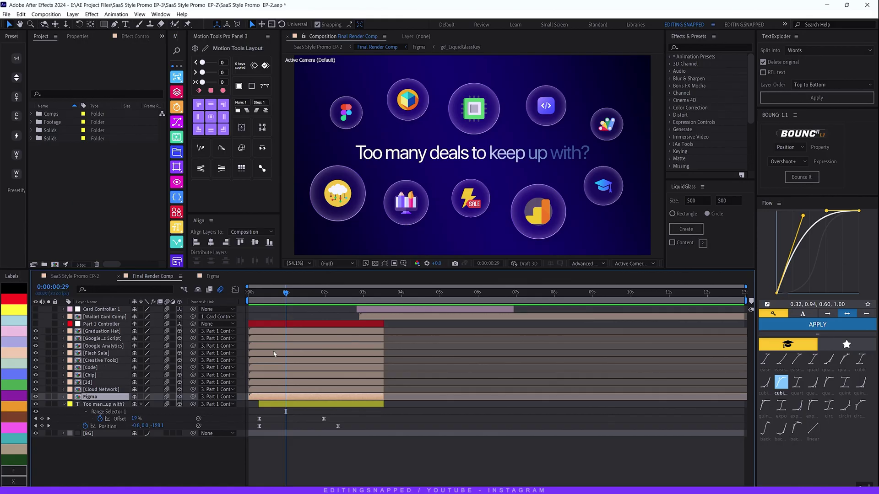
- Collapse the headline layer's animated properties and scrub to around one second to check words and icons
mouse_move(286, 293)
left_mouse_down()
mouse_move(275, 294)
mouse_move(310, 293)
mouse_move(281, 302)
mouse_move(251, 295)
mouse_move(281, 304)
left_mouse_up()
left_click(95, 391)
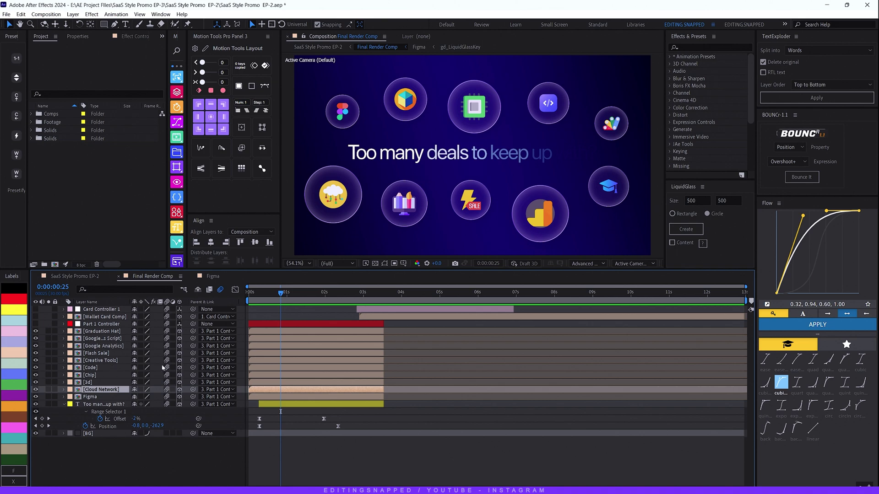
left_click(96, 404)
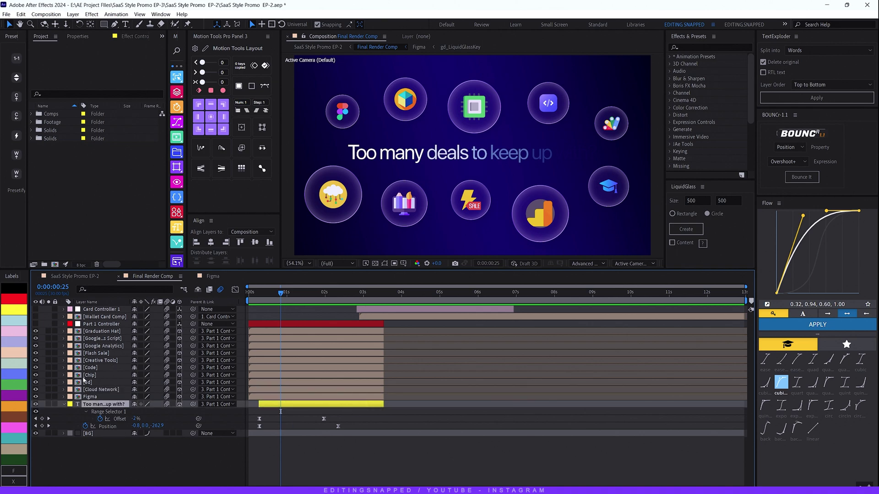
key("u")
left_click_drag(279, 302, 286, 299)
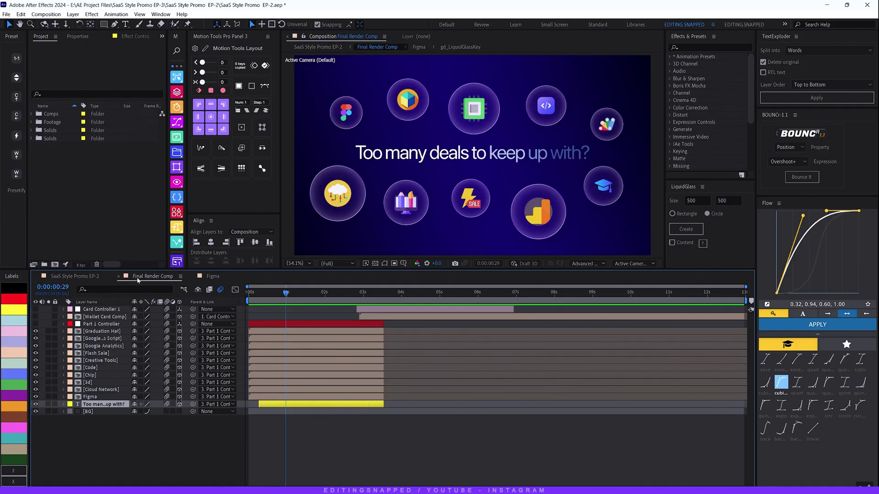
- Select the Part 1 Controller layer and make it visible, adding no new layer
left_click(91, 325)
left_click(73, 15)
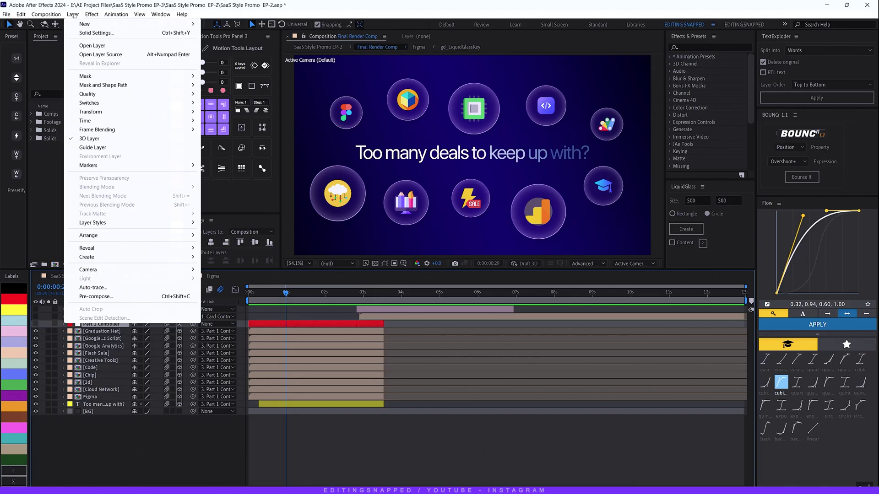
mouse_move(89, 25)
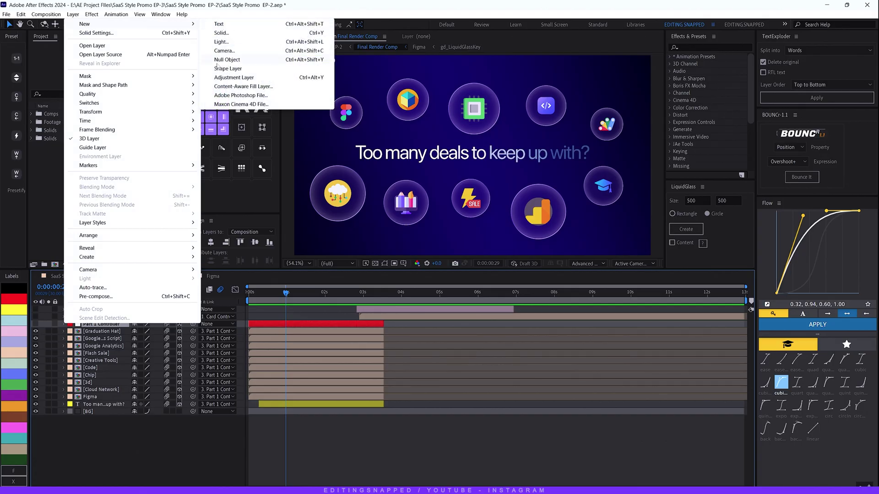
left_click(101, 363)
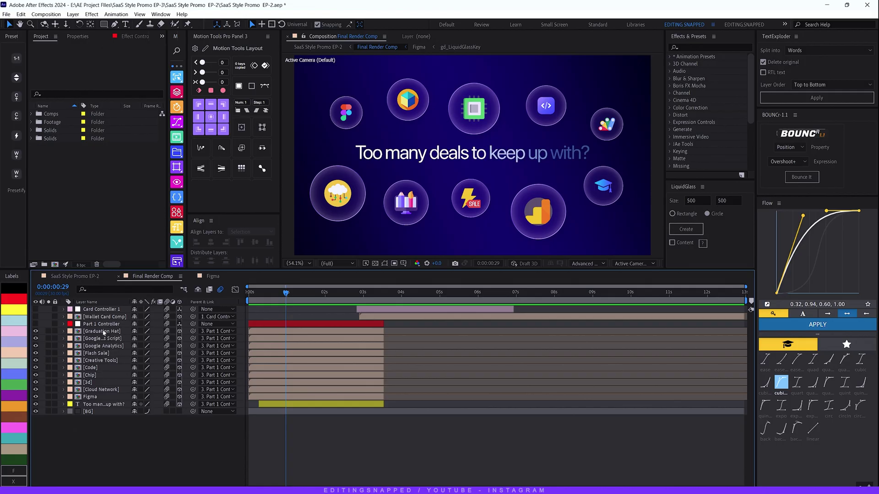
left_click(35, 325)
- Reveal Part 1 Controller's Position keyframes (from 9600,5400,-22350) and scrub through the camera push
left_click(268, 292)
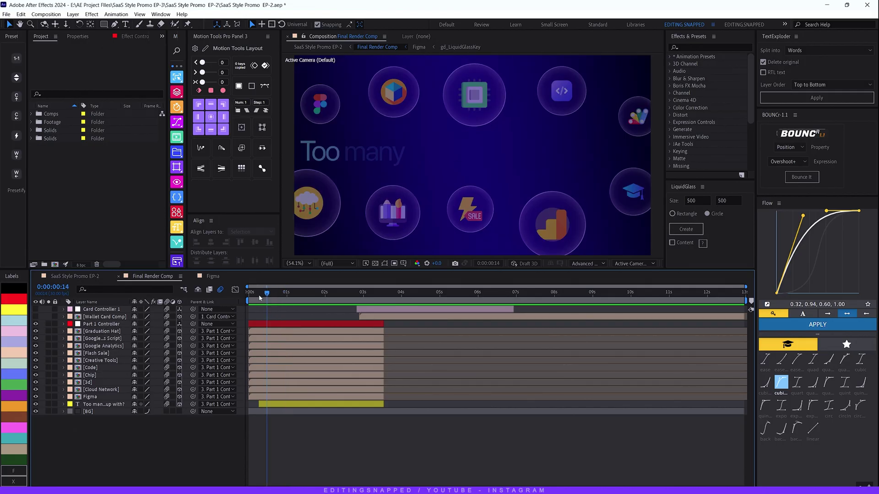
left_click(104, 324)
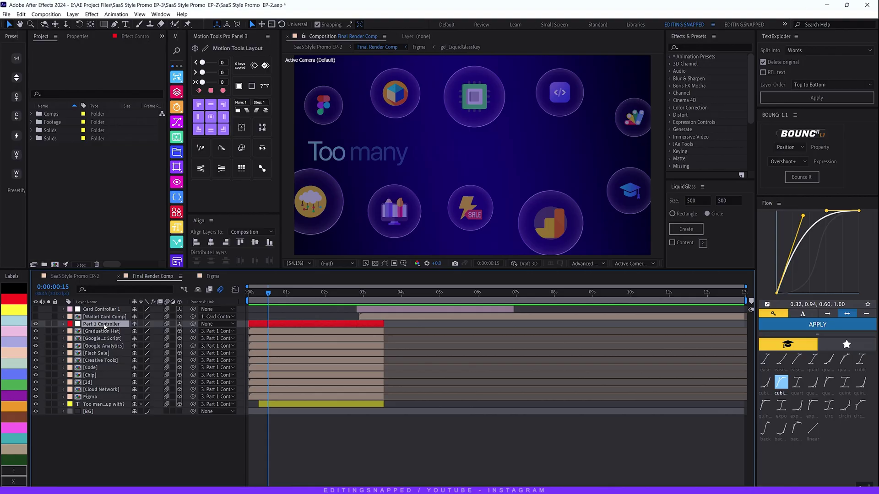
key("u")
left_click_drag(269, 293, 244, 305)
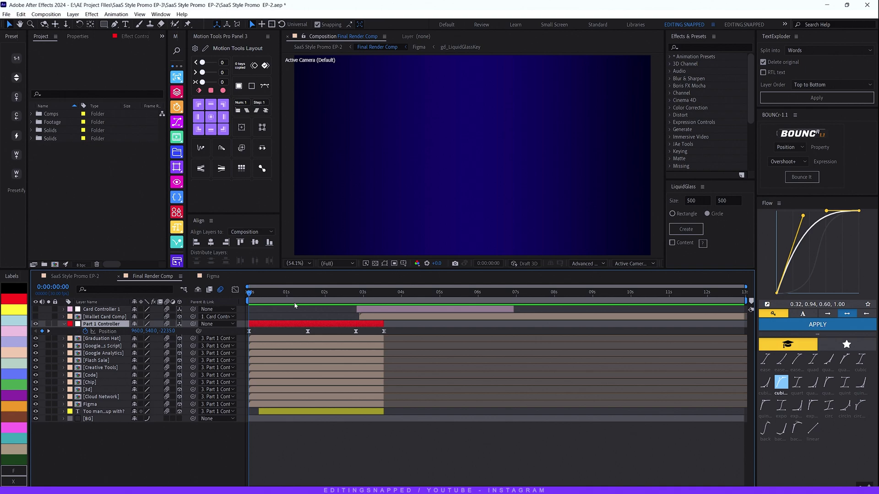
left_click_drag(255, 296, 384, 301)
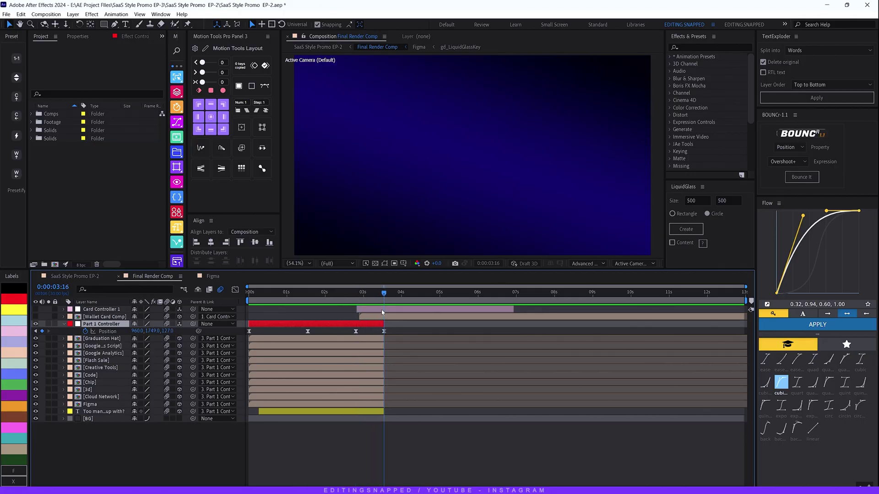
mouse_move(384, 294)
left_mouse_down()
mouse_move(353, 294)
mouse_move(378, 303)
left_mouse_up()
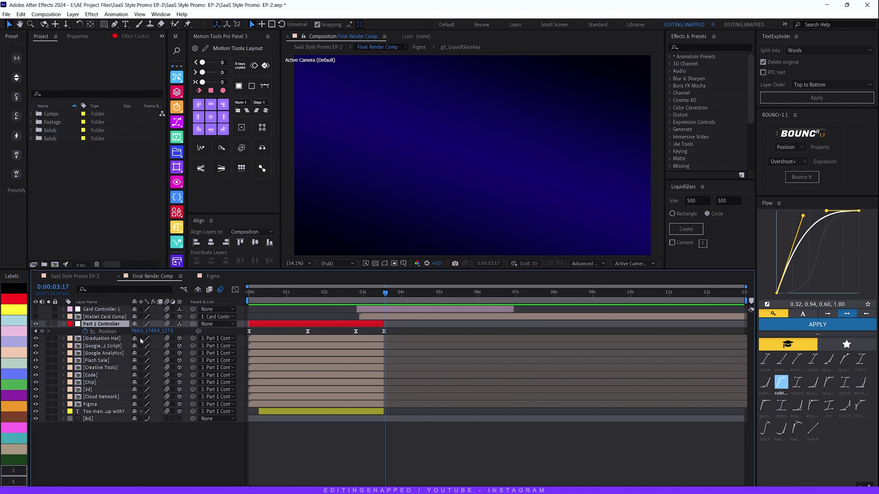
key("Page_Up")
key("Page_Up")
key("Page_Up")
key("Page_Up")
key("Page_Up")
key("Page_Up")
key("Page_Up")
key("Page_Up")
key("Page_Up")
key("Page_Up")
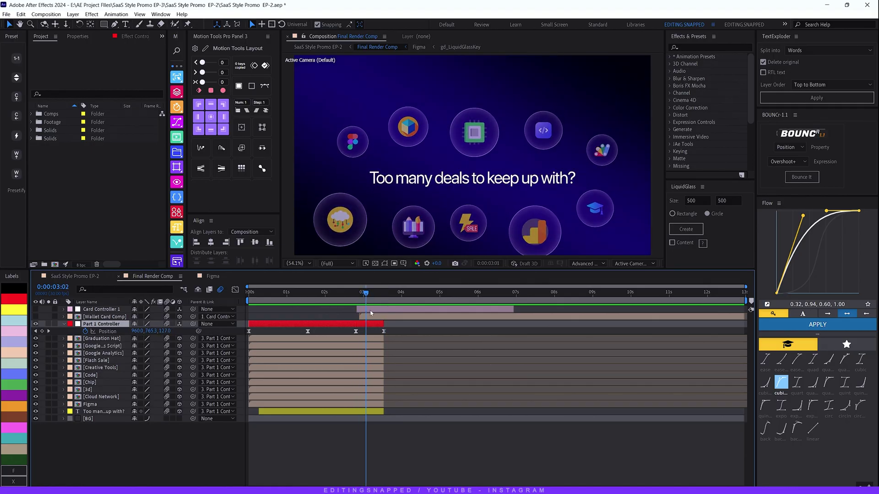
left_click(329, 293)
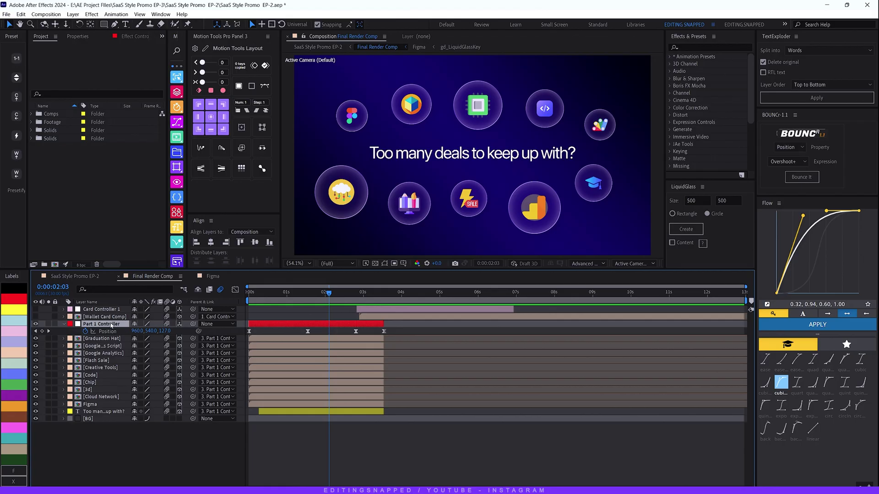
- Replay the intro preview a few times, ending with the Graduation Hat layer selected
left_click(103, 407)
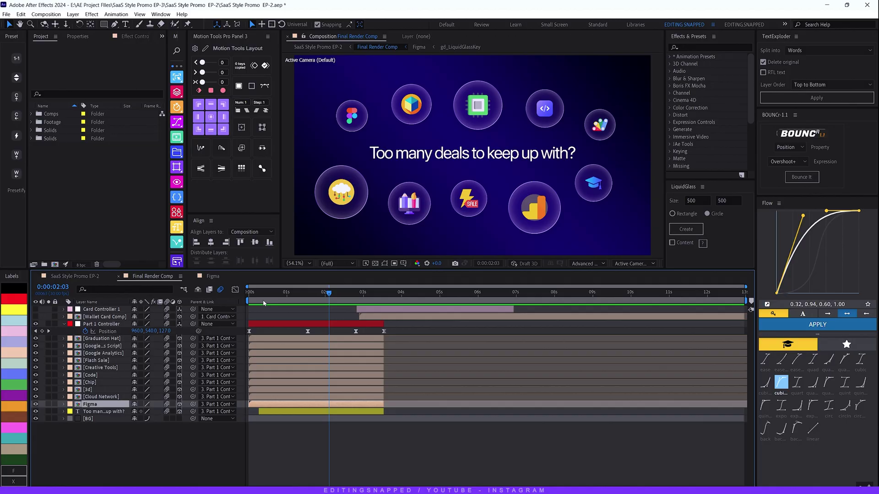
key("space")
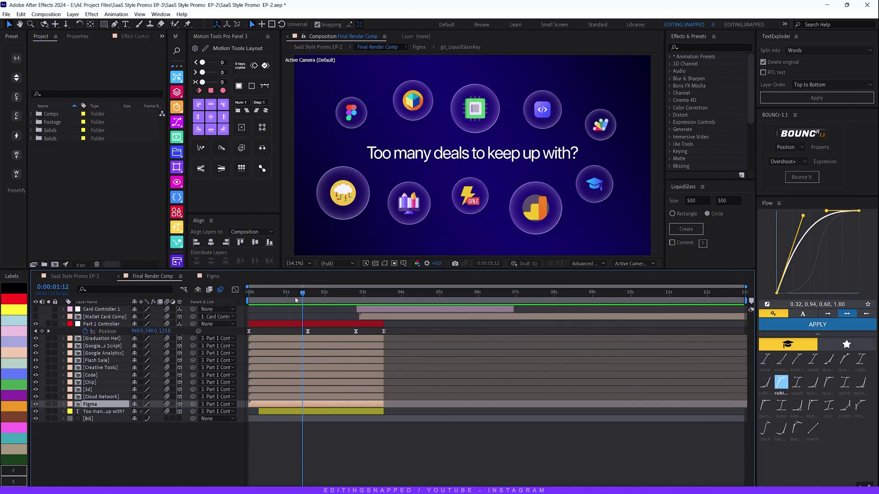
key("space")
key("space")
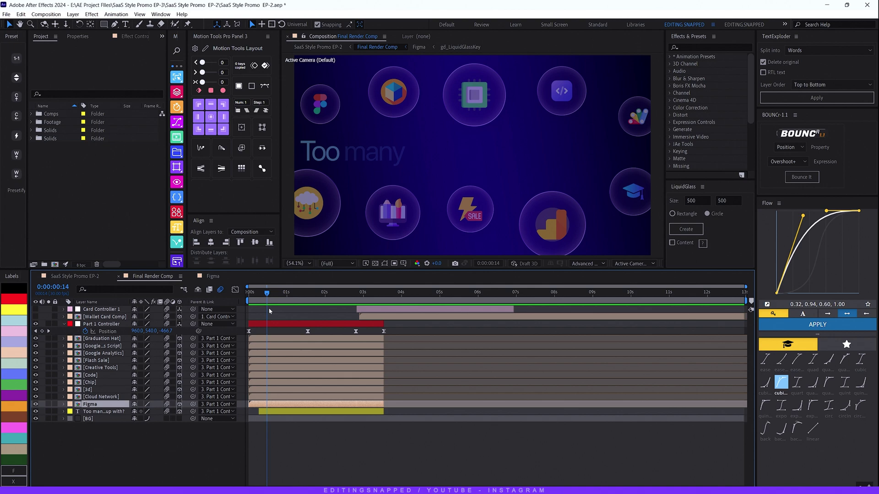
key("space")
left_click(95, 339)
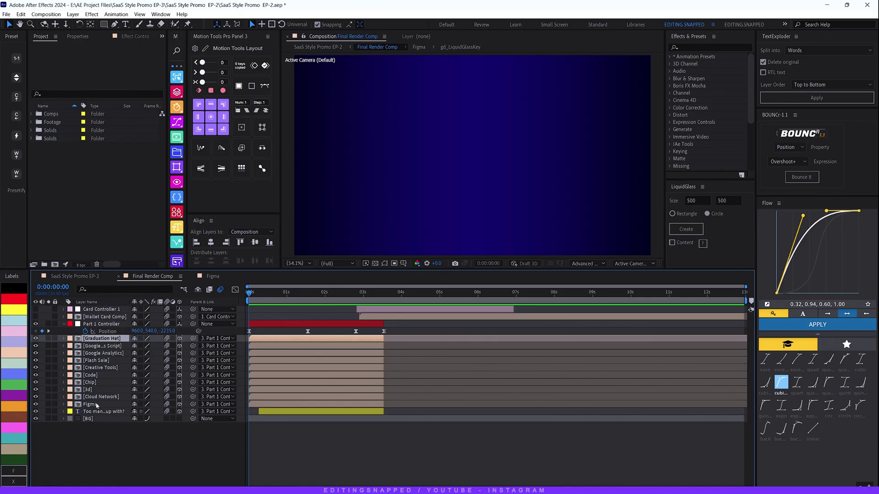
- Show the Graduation Hat's Opacity keyframes and preview and scrub the icons fading in to 100%
key("t")
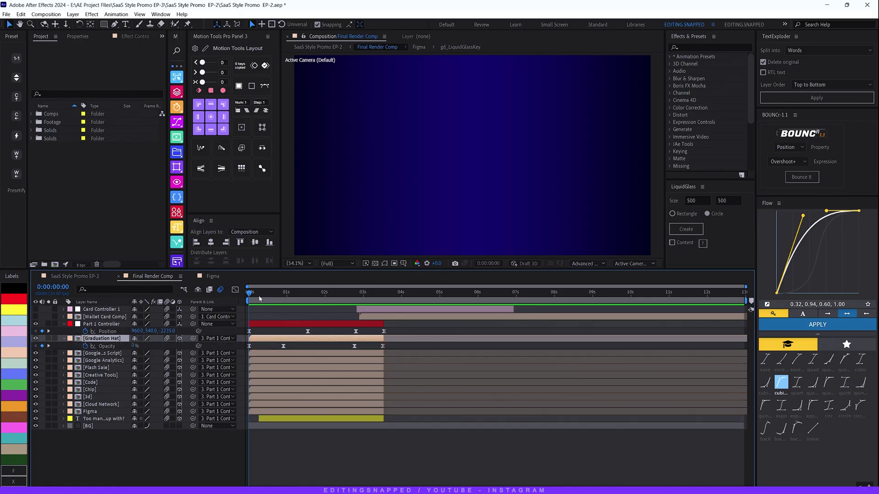
key("space")
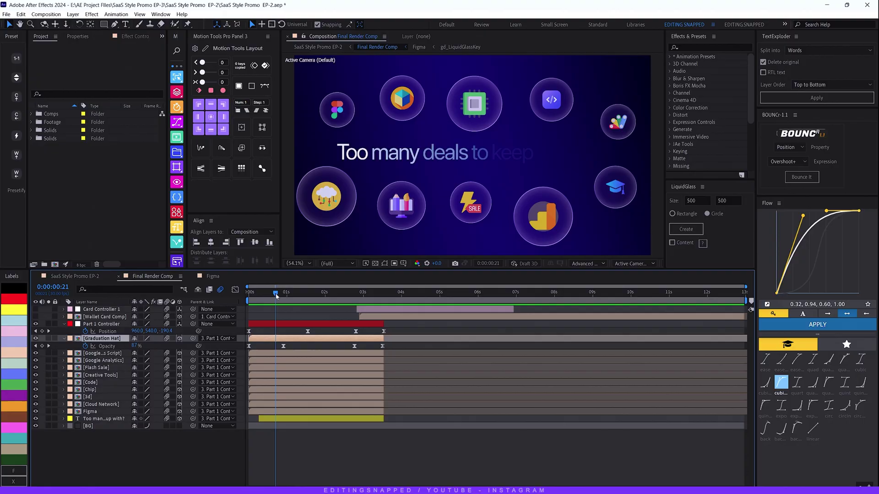
key("space")
key("space")
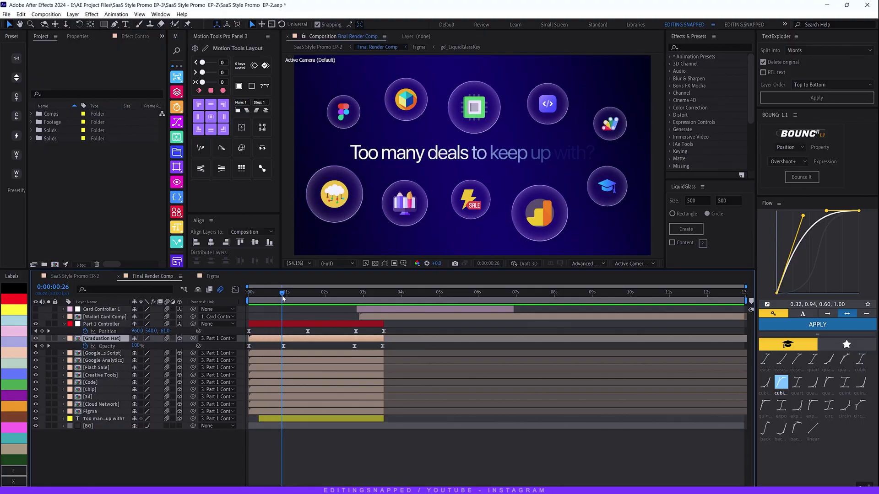
key("space")
left_click_drag(254, 303, 383, 298)
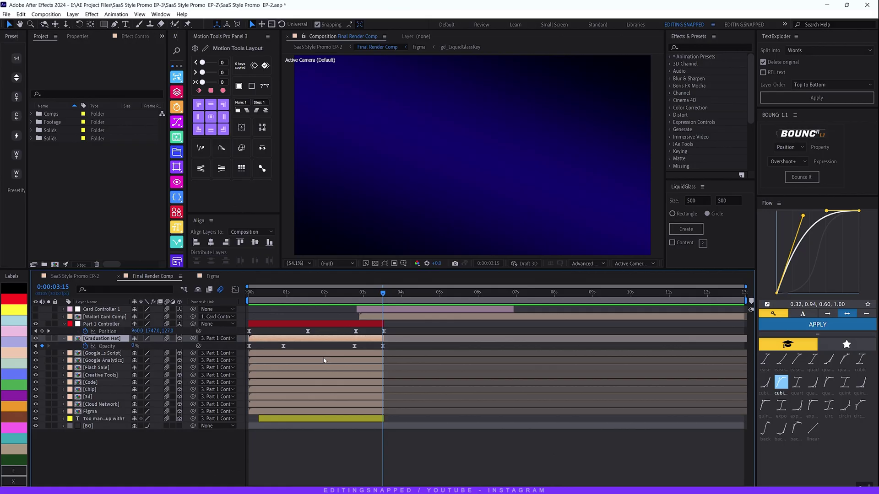
left_click_drag(338, 303, 273, 306)
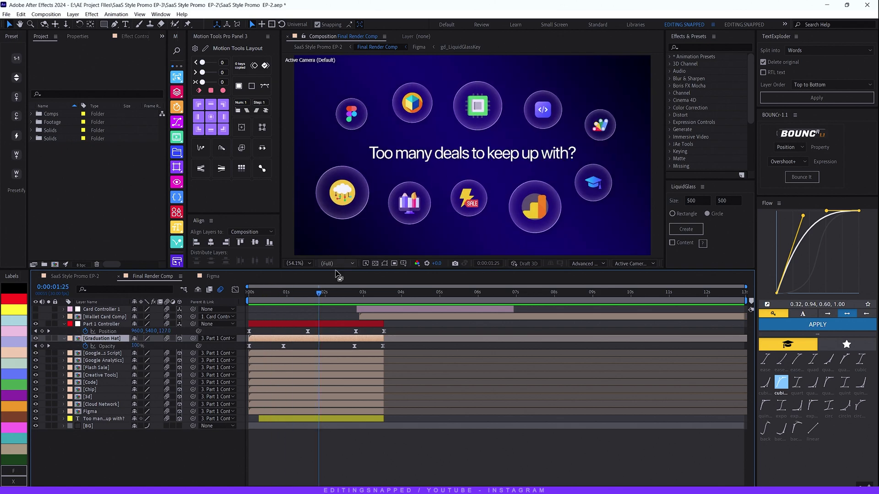
- Paste a wiggle(1,20) expression onto Graduation Hat's Position and preview the gentle drift
left_click(64, 339)
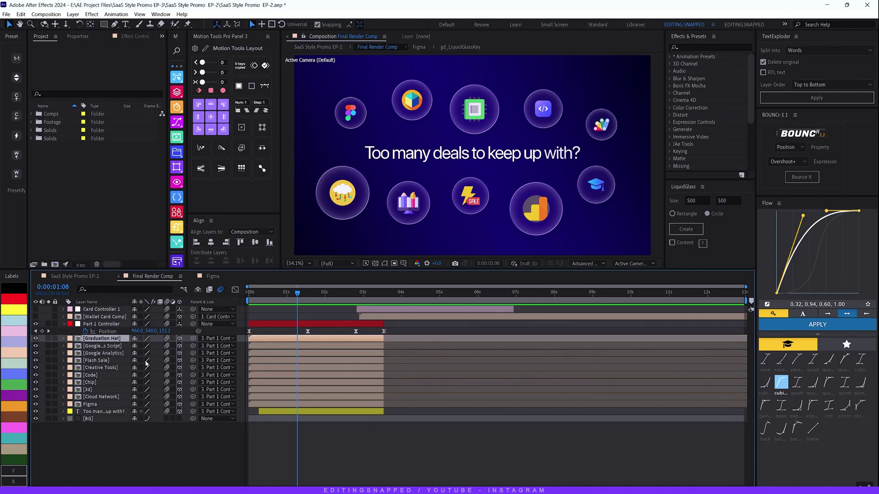
key("p")
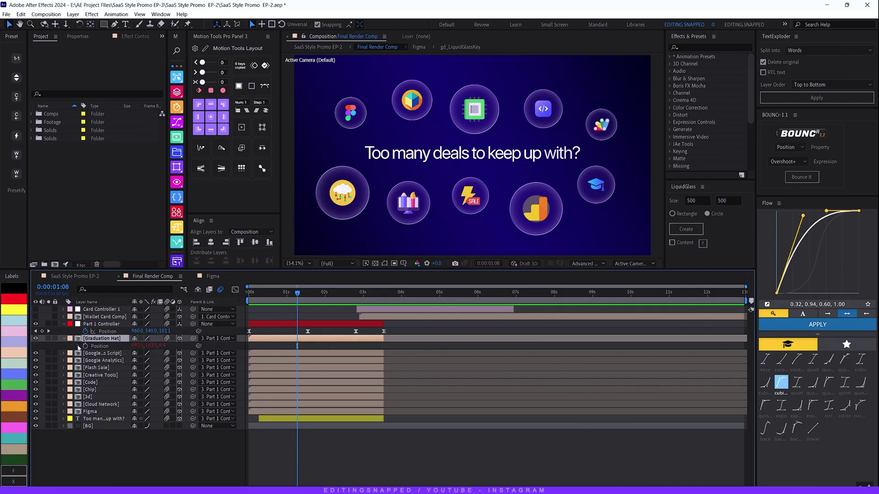
type("wiggle(1,20)")
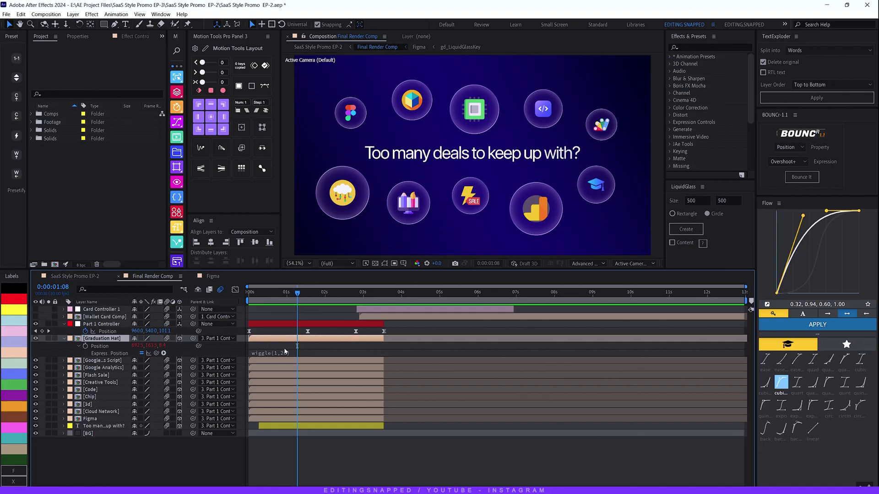
left_click_drag(298, 295, 298, 299)
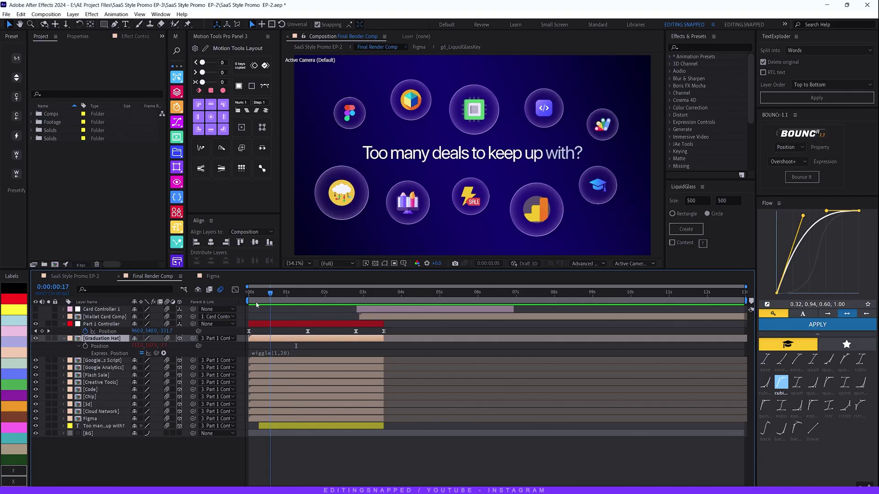
key("space")
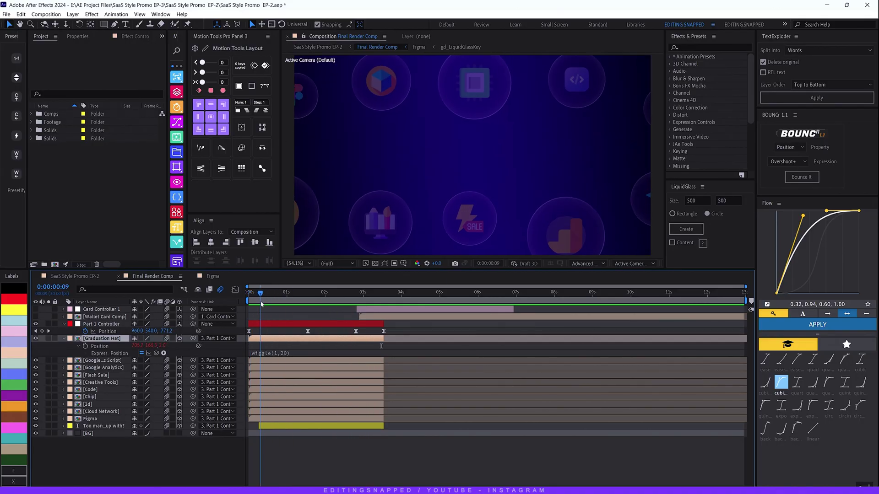
key("space")
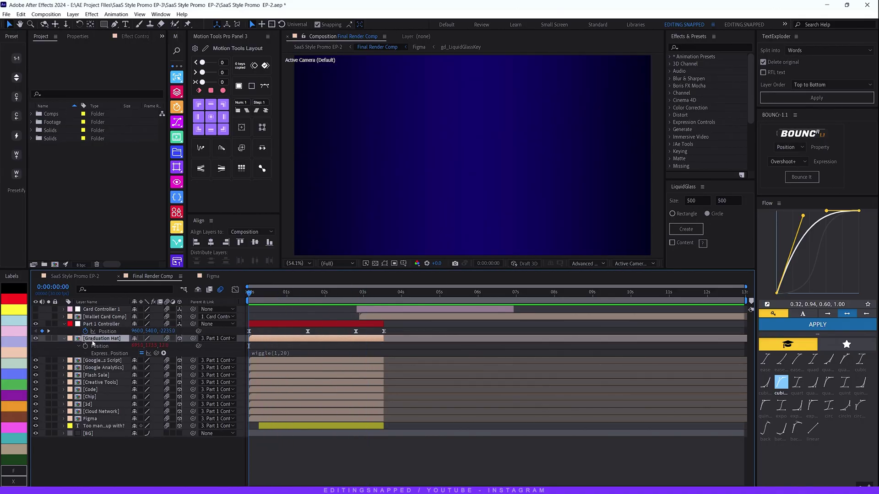
left_click(93, 325, "ctrl")
key("u")
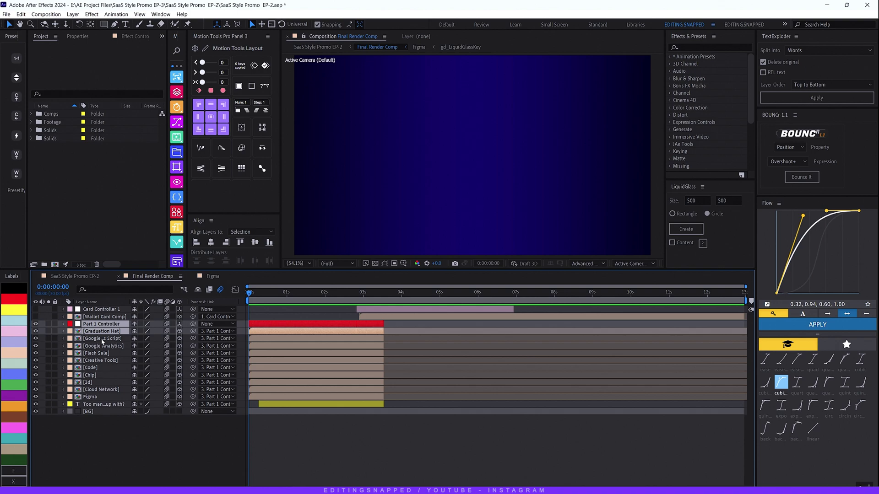
left_click(176, 450)
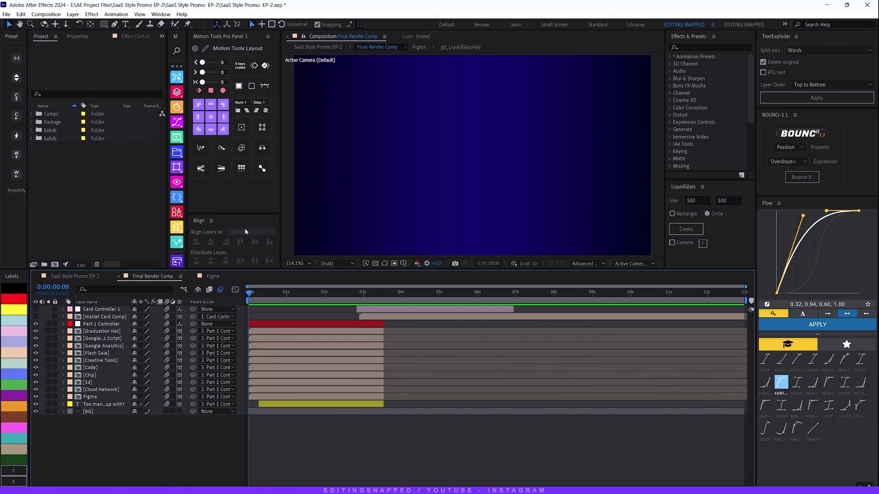
key("space")
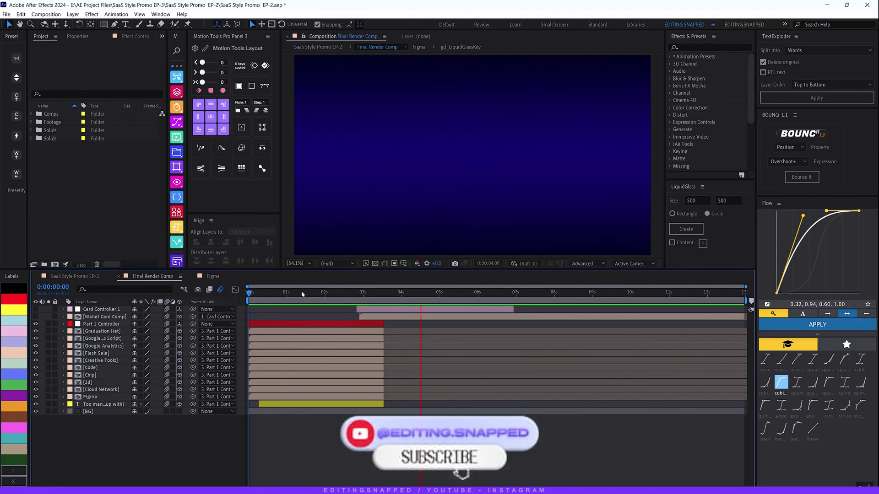
key("space")
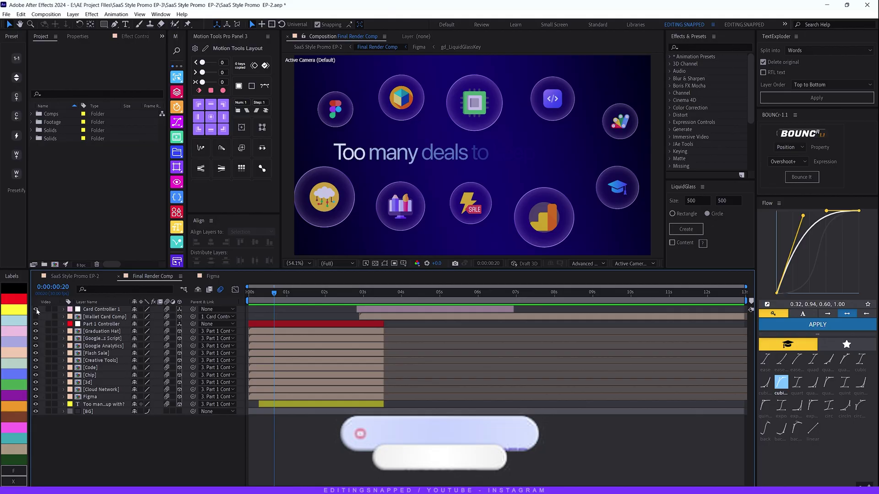
- Show the Card Controller 1 and Wallet Card Comp layers and scrub into the MetaMask card animation
left_click_drag(35, 309, 35, 316)
left_click_drag(277, 293, 491, 312)
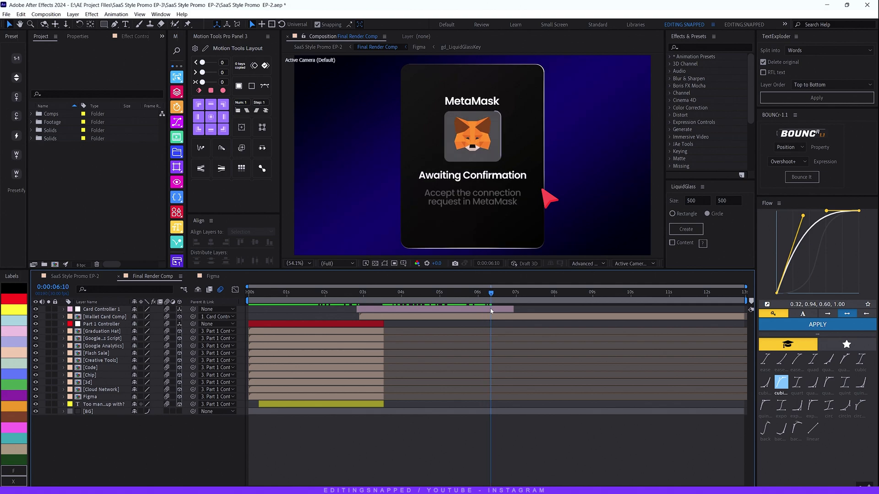
mouse_move(491, 311)
left_mouse_down()
mouse_move(474, 312)
mouse_move(716, 321)
mouse_move(504, 323)
left_mouse_up()
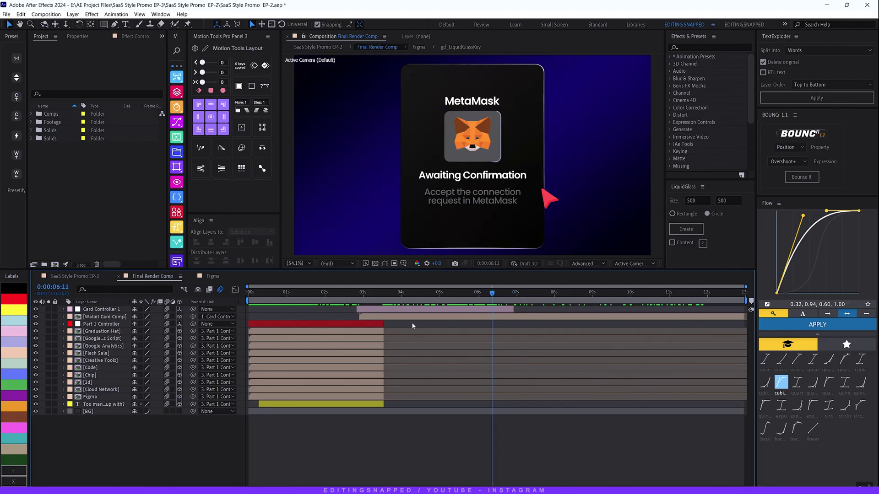
- Check the wallet list frame, then preview the full promo from the start
left_click_drag(412, 326, 391, 326)
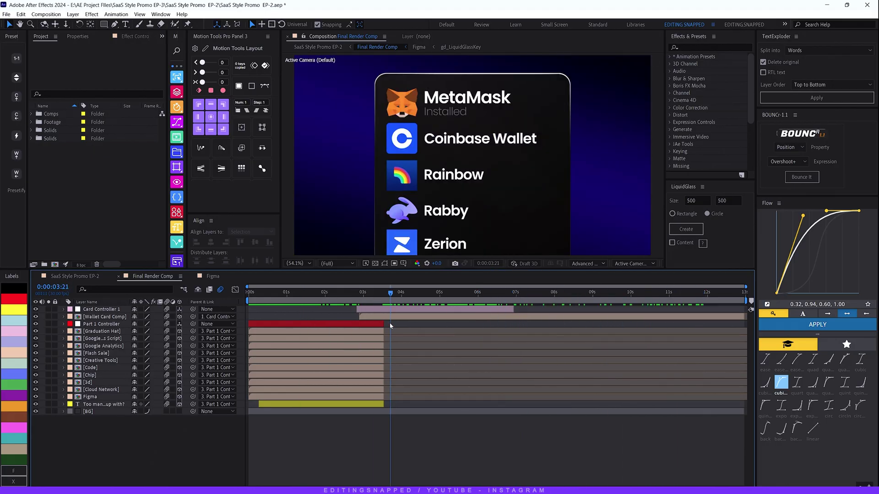
key("Home")
key("space")
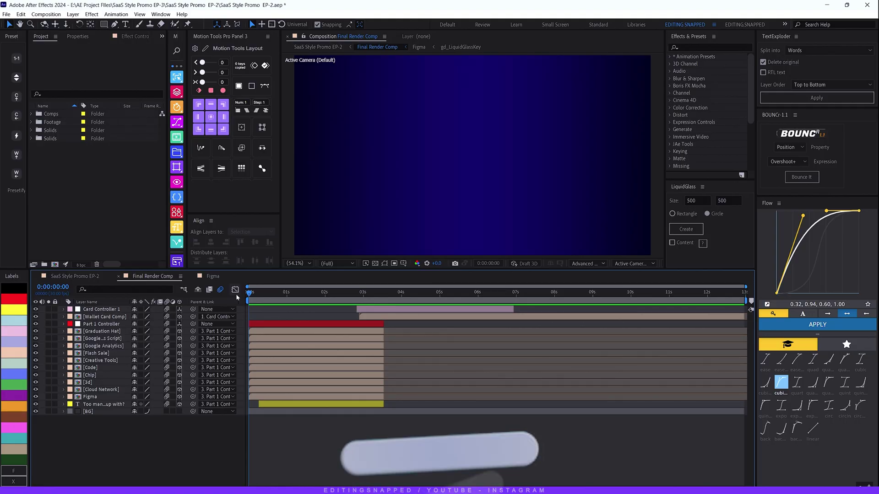
key("space")
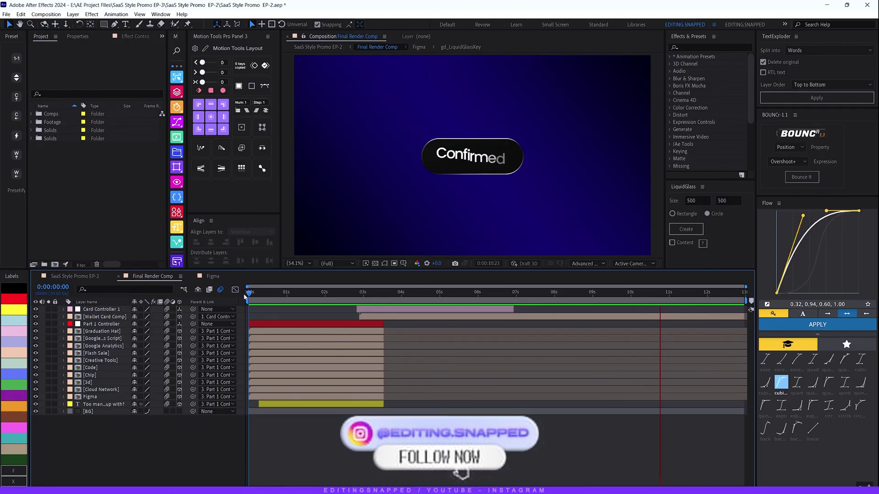